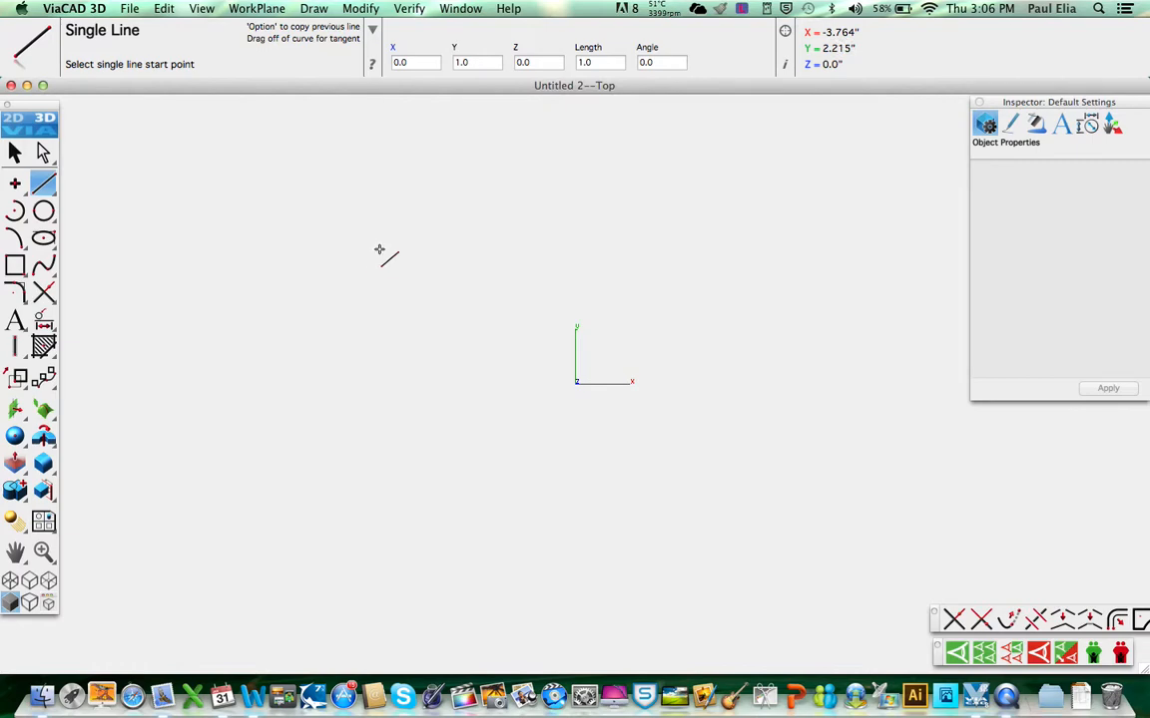
pyautogui.click(358, 258)
pyautogui.click(339, 257)
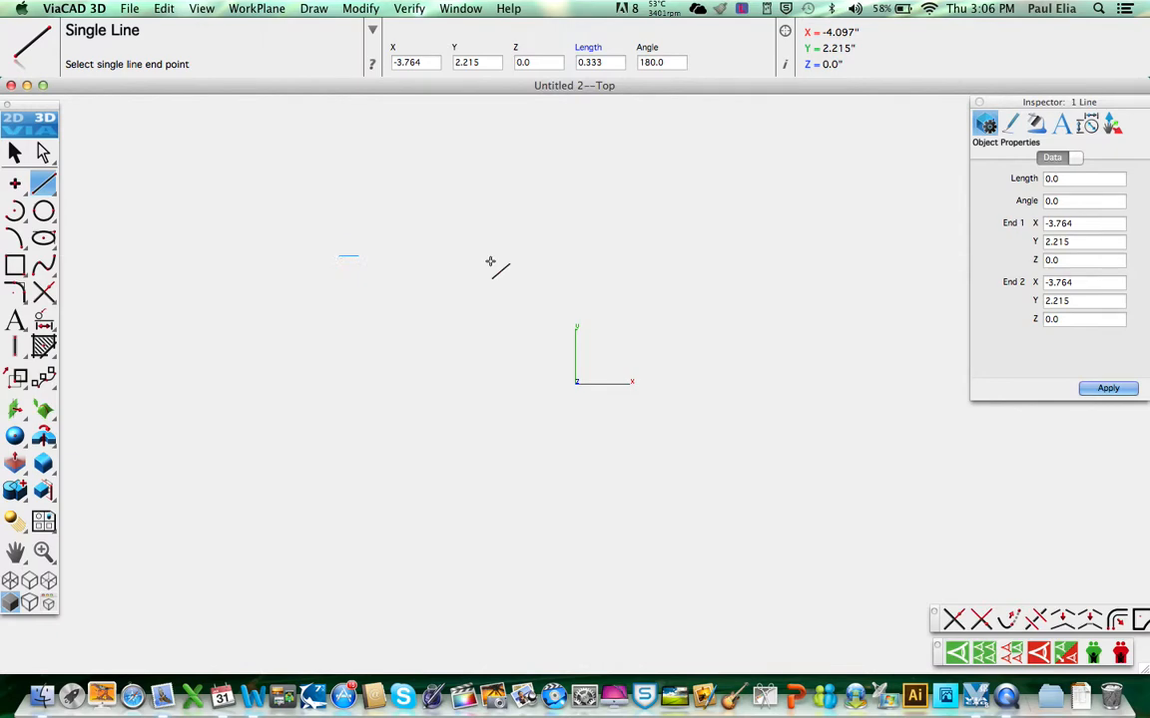
pyautogui.click(498, 261)
pyautogui.press('super+z')
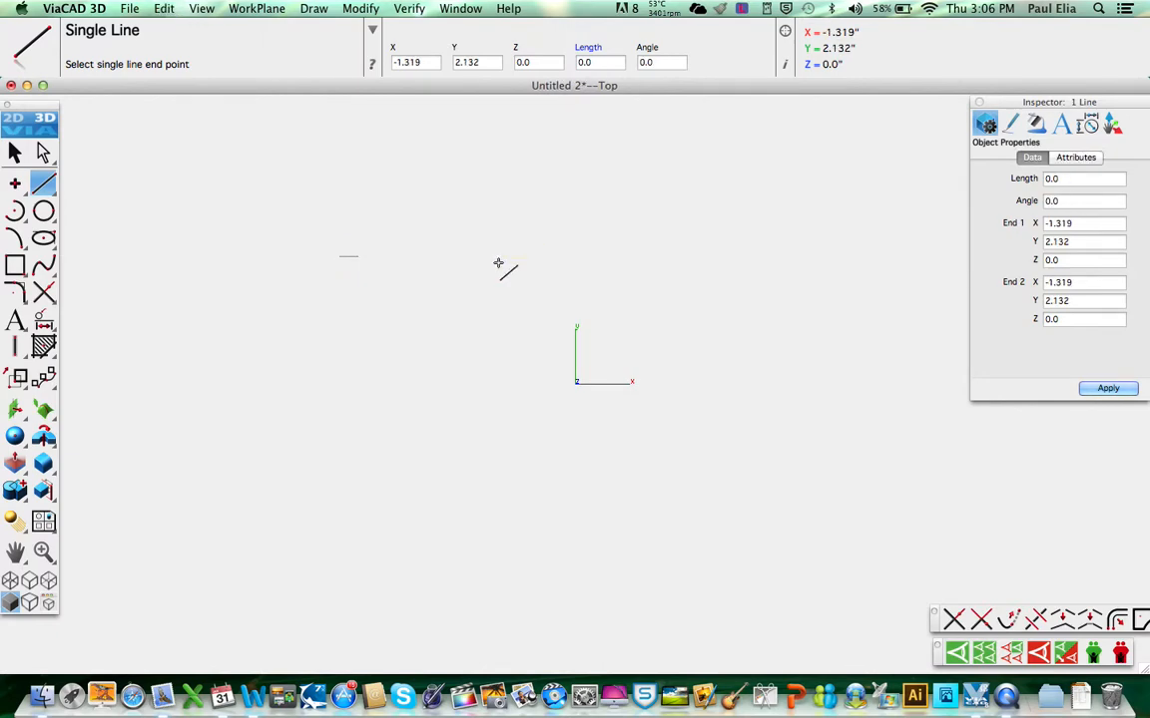
# - Draw a horizontal line 4 inches long from about X -3.417, Y 2.090 as the square's upper edge
pyautogui.click(377, 265)
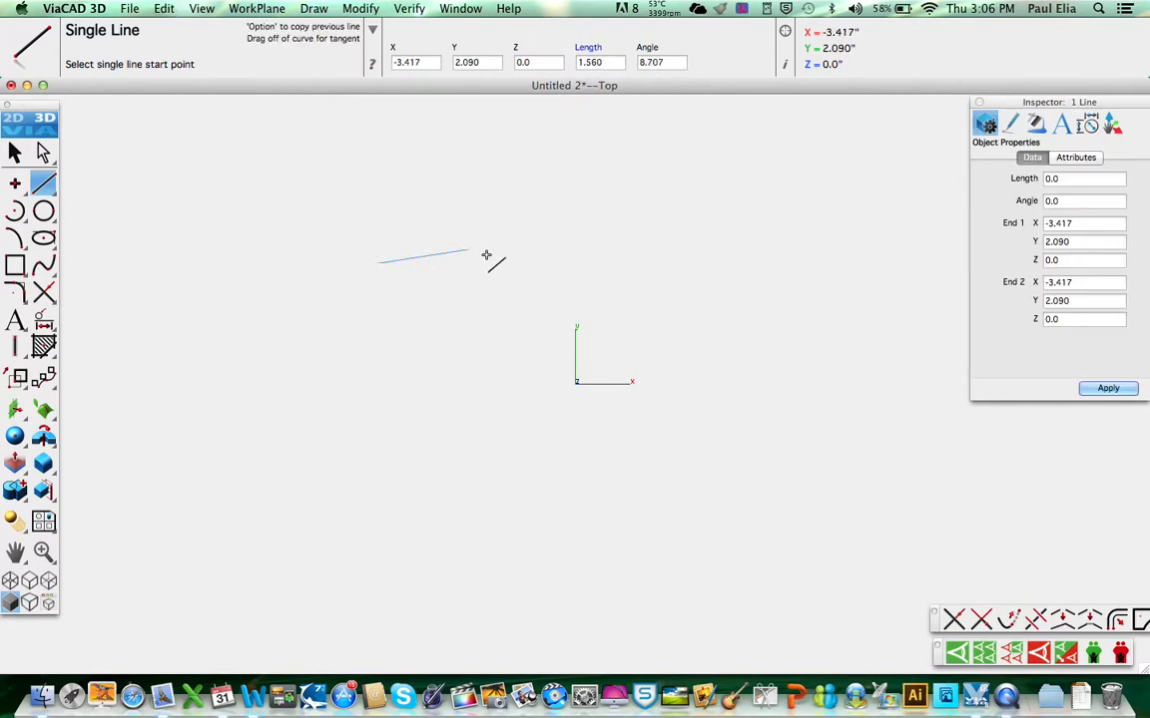
pyautogui.click(532, 262)
pyautogui.write('4')
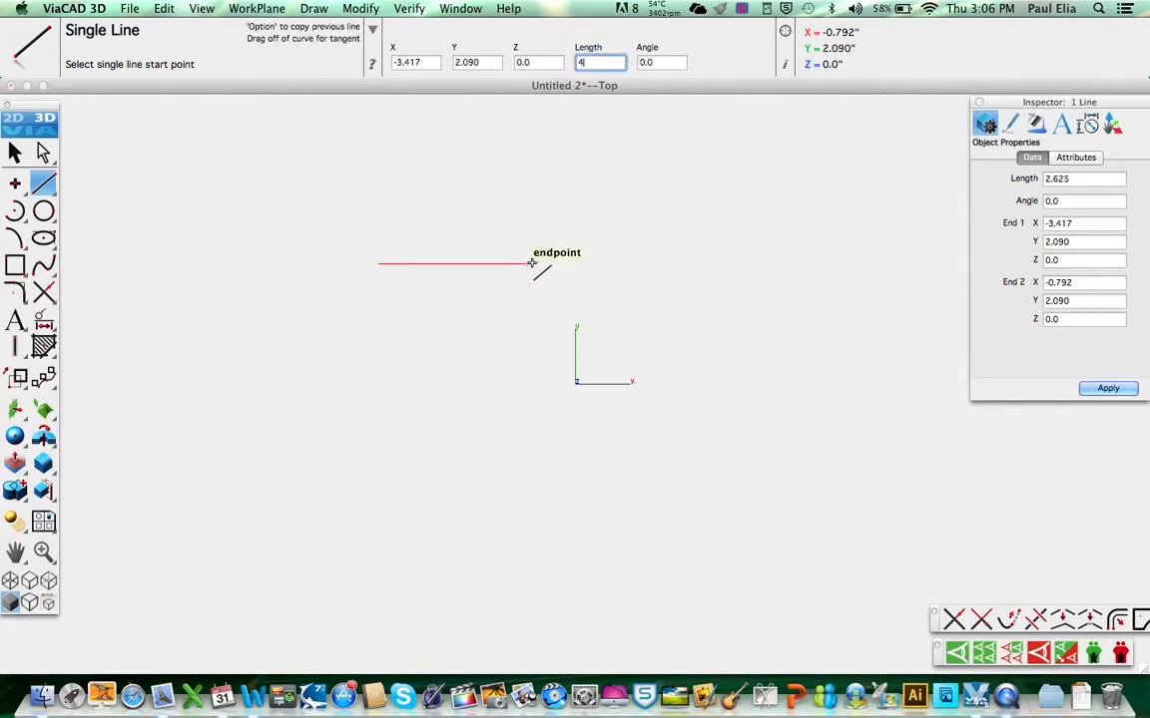
pyautogui.press('Return')
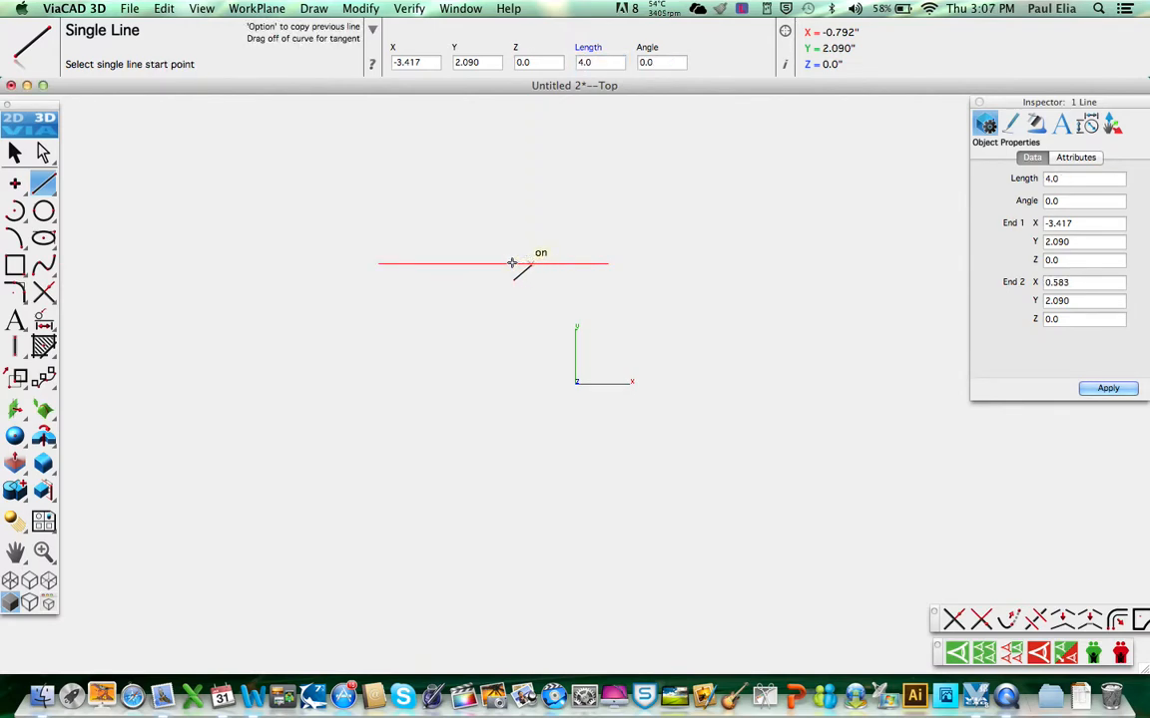
# - Draw a vertical line 4 inches long straight down from the left endpoint of the horizontal line
pyautogui.click(378, 265)
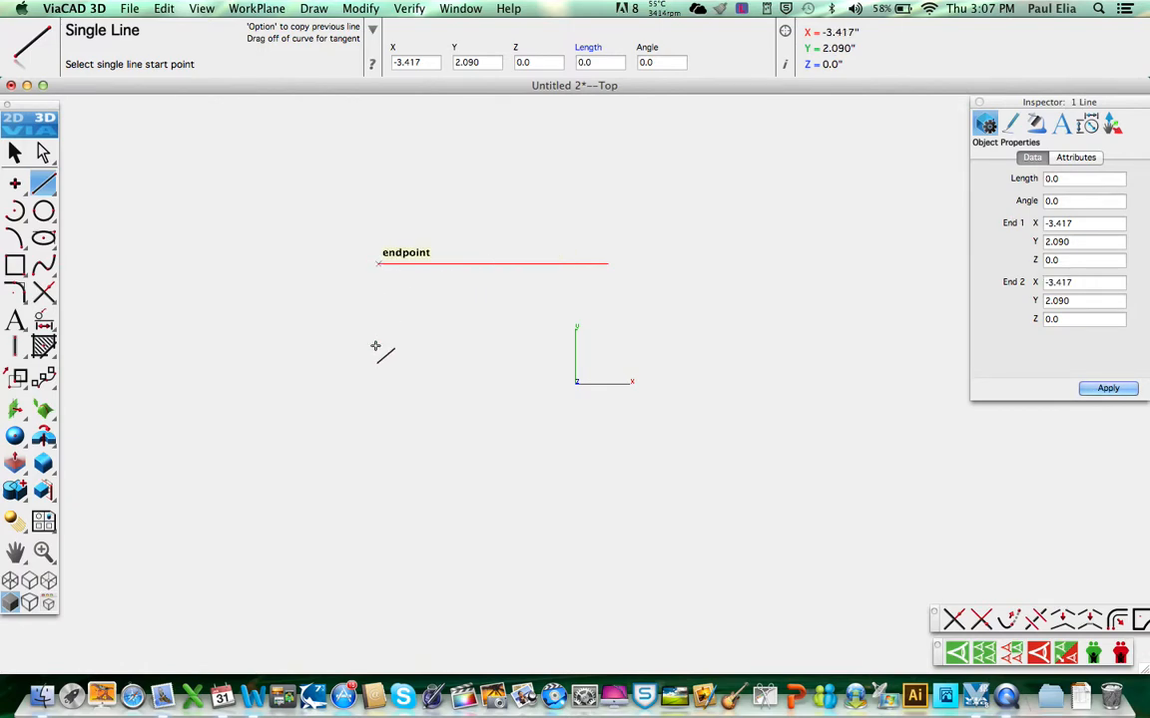
pyautogui.click(376, 348)
pyautogui.write('4')
pyautogui.press('Return')
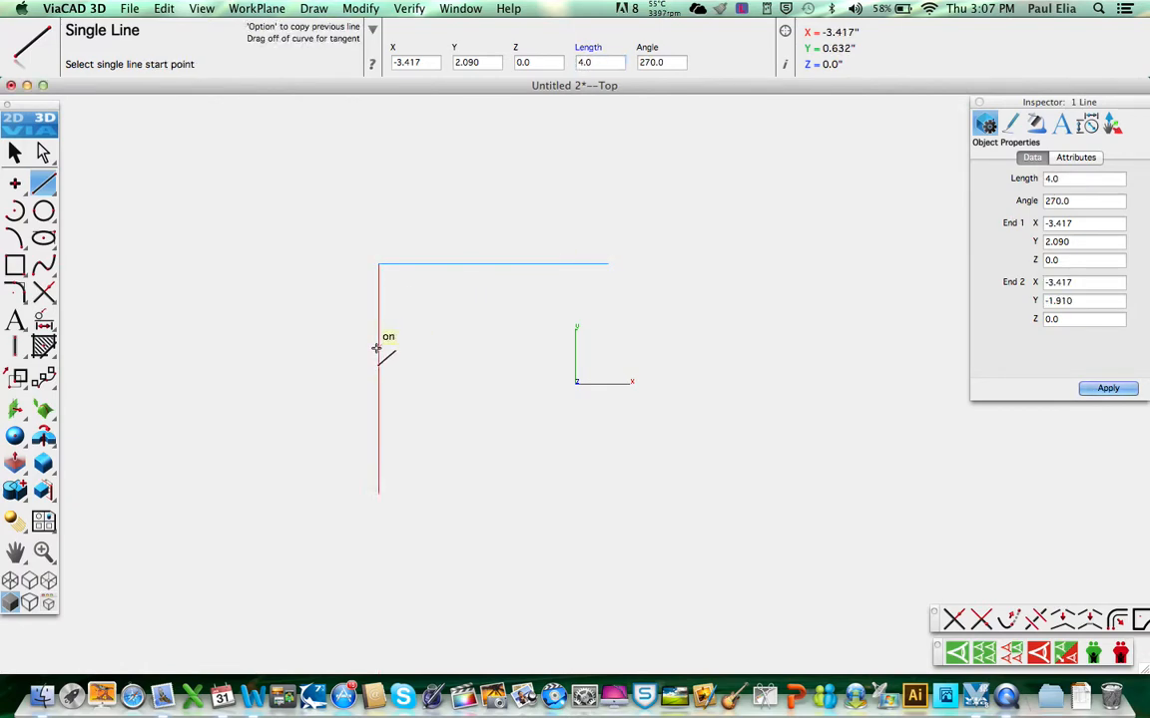
# - Draw a horizontal line 4 inches long to the right from the lower end of the vertical line
pyautogui.click(380, 495)
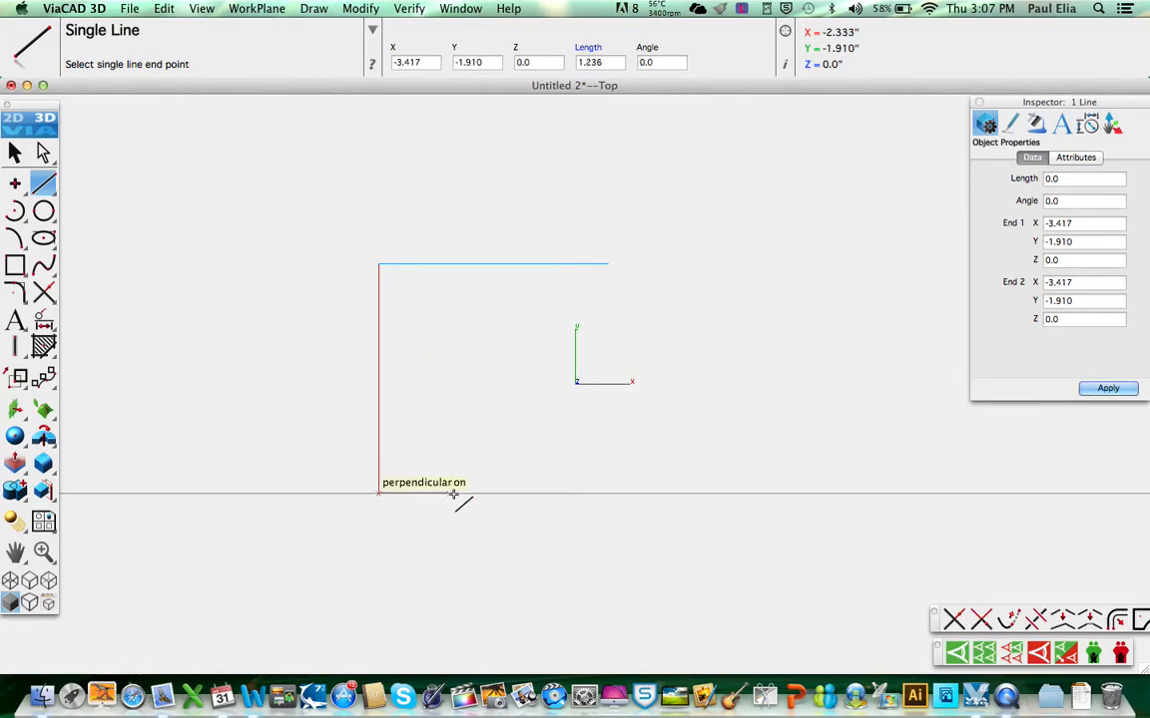
pyautogui.write('4')
pyautogui.press('Return')
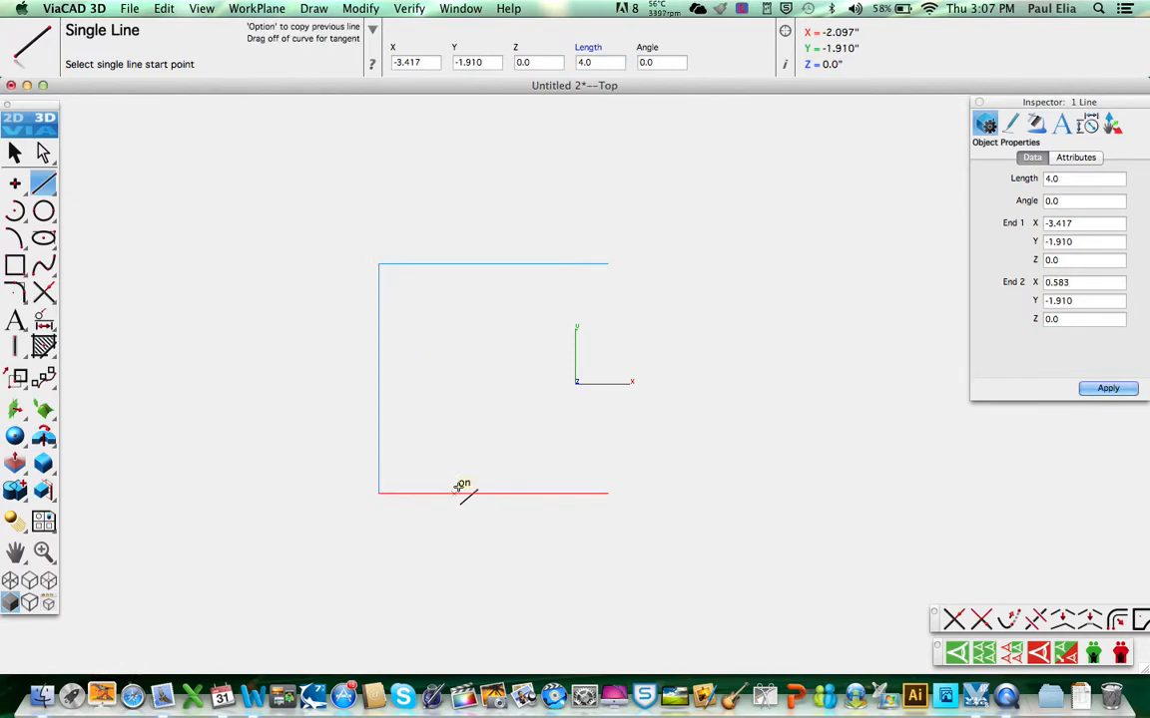
# - Draw a vertical line about 1.8 inches down from the upper edge's right end and Corner Trim it with the lower edge to close the square
pyautogui.click(609, 264)
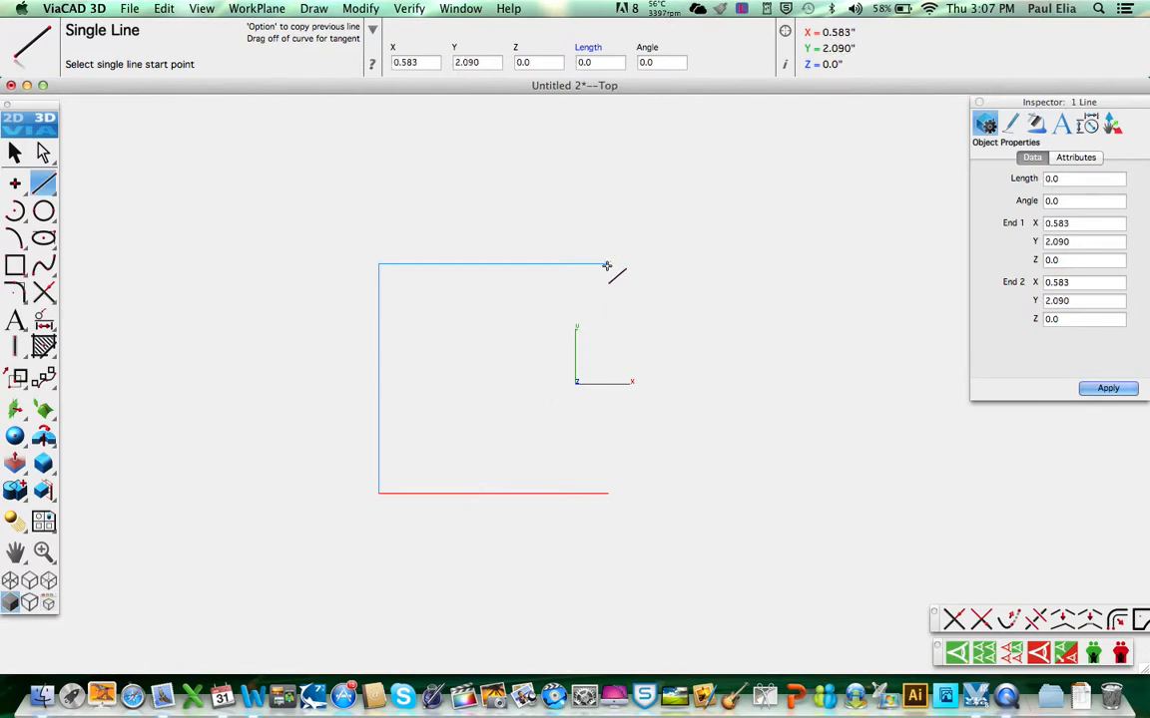
pyautogui.click(599, 368)
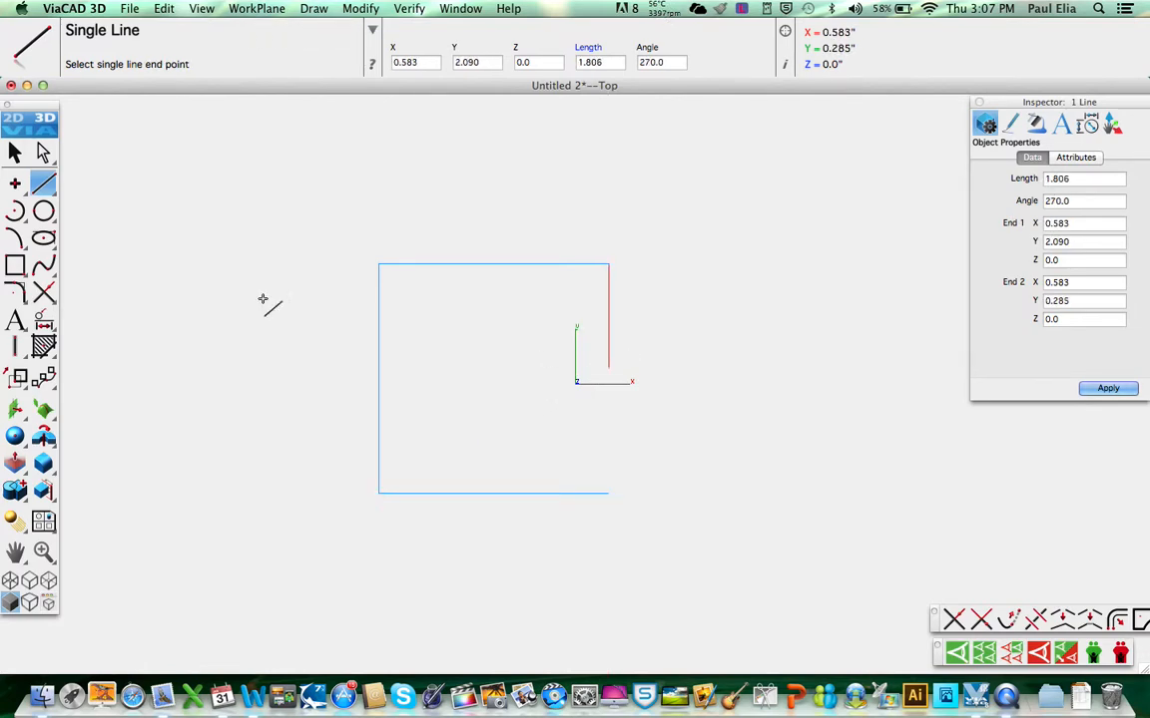
pyautogui.click(44, 294)
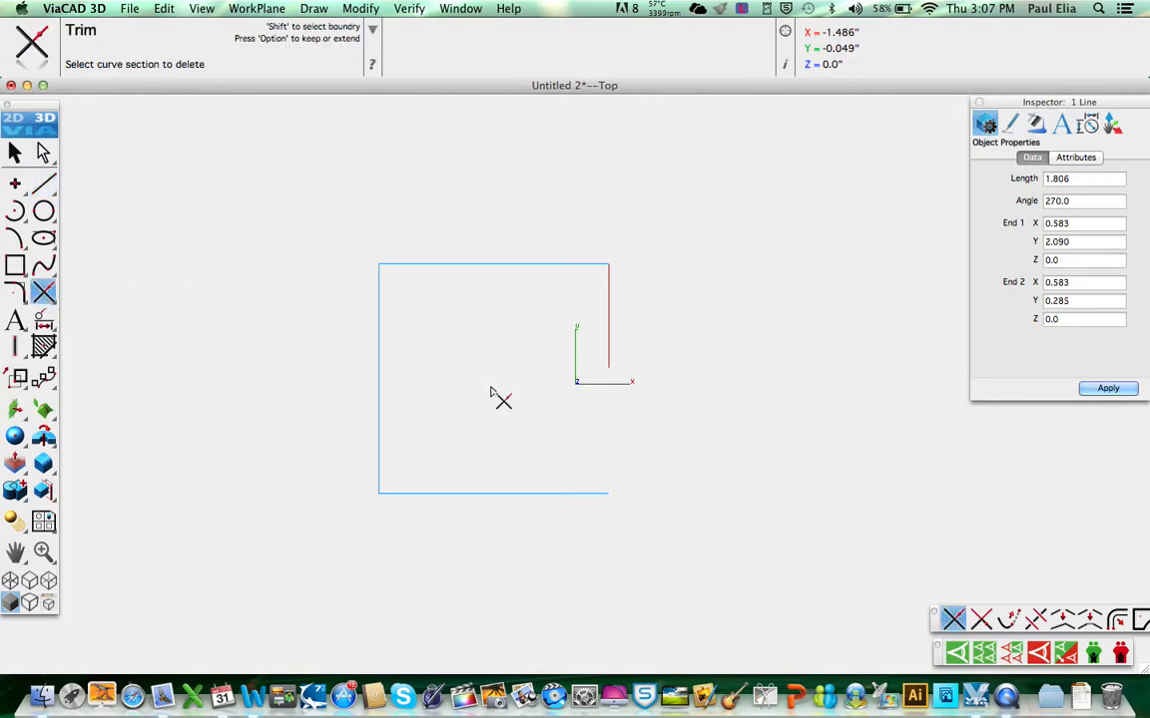
pyautogui.click(982, 620)
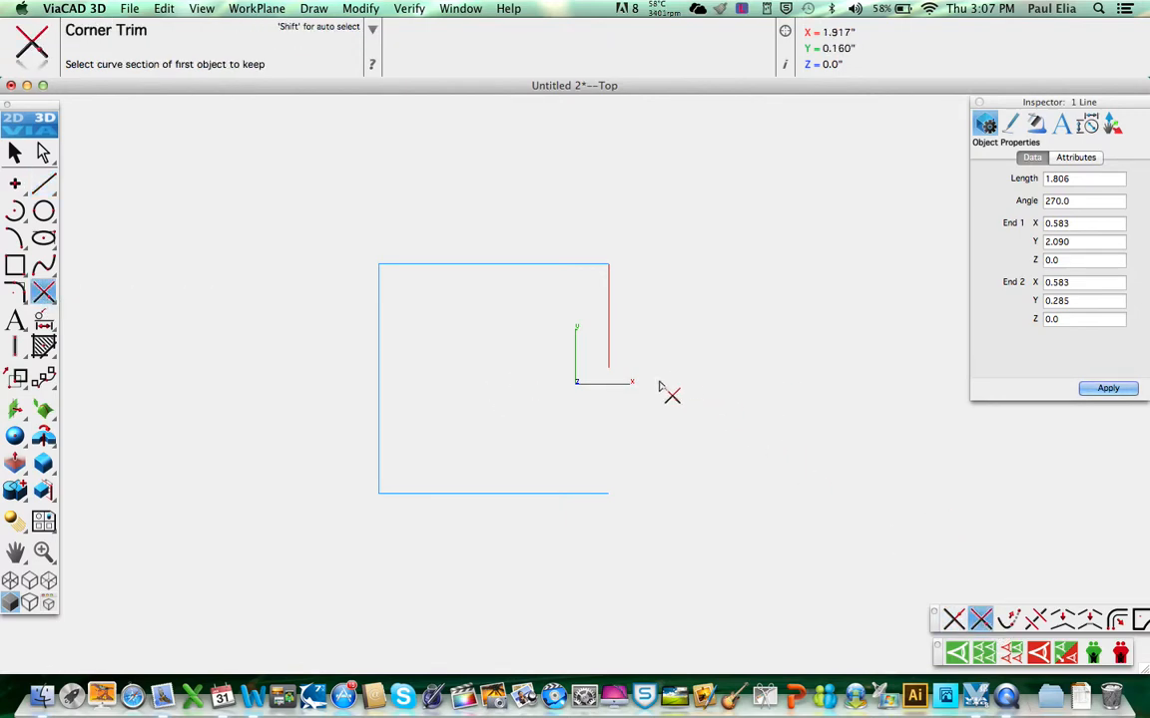
pyautogui.click(608, 360)
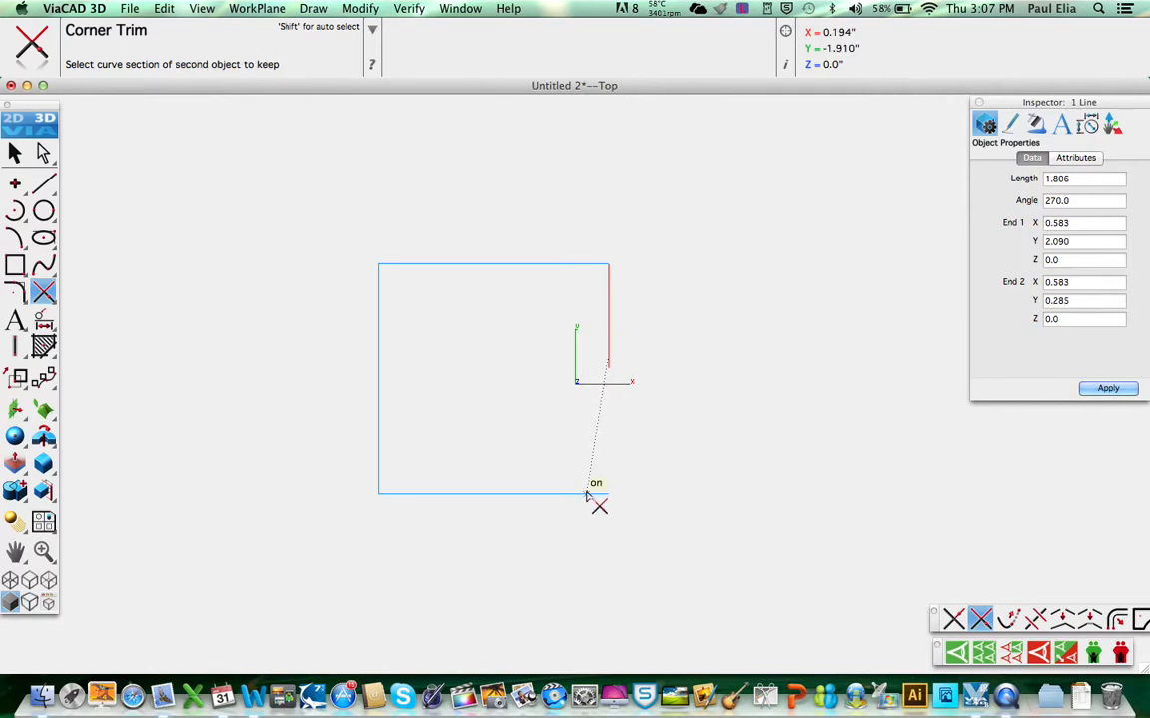
pyautogui.click(586, 493)
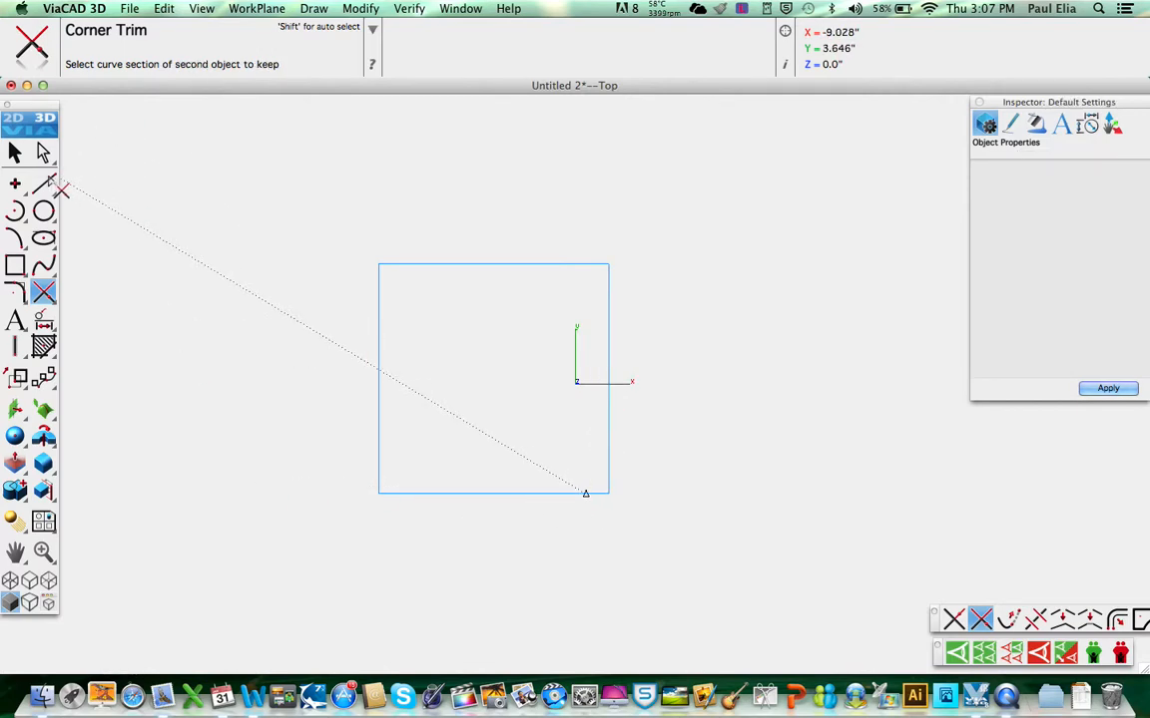
# - Draw a 0.4 inch diagonal line at 315 degrees from the square's upper-left corner towards the inside
pyautogui.click(43, 184)
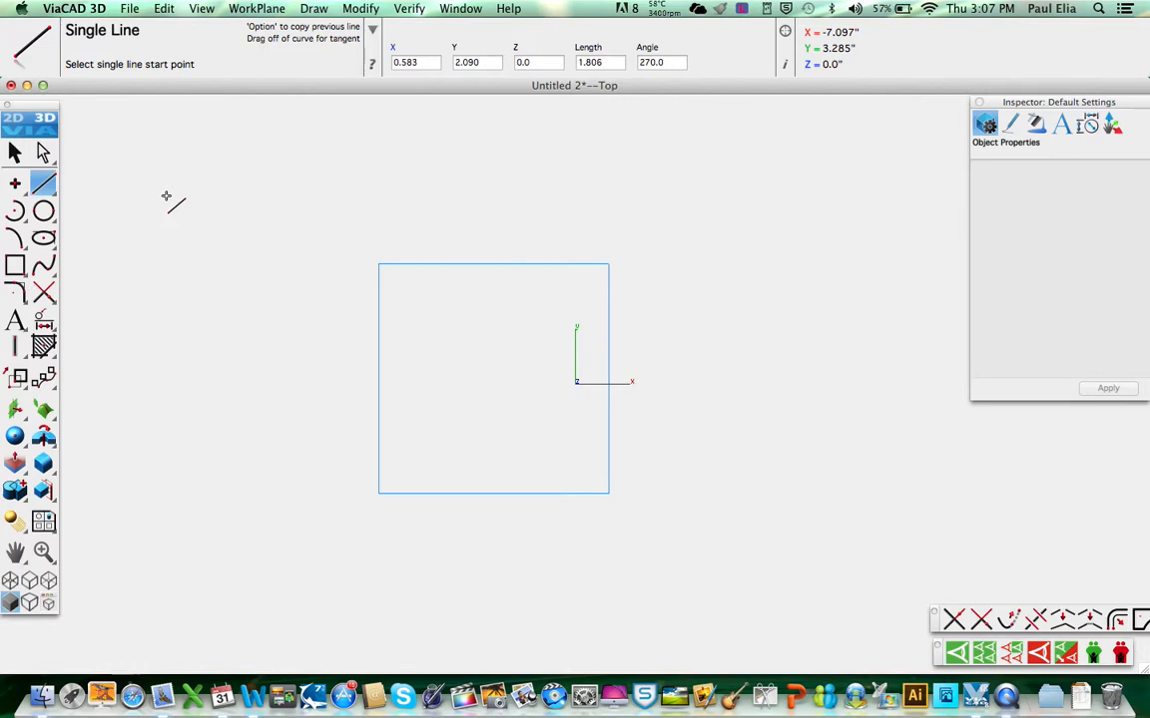
pyautogui.click(379, 266)
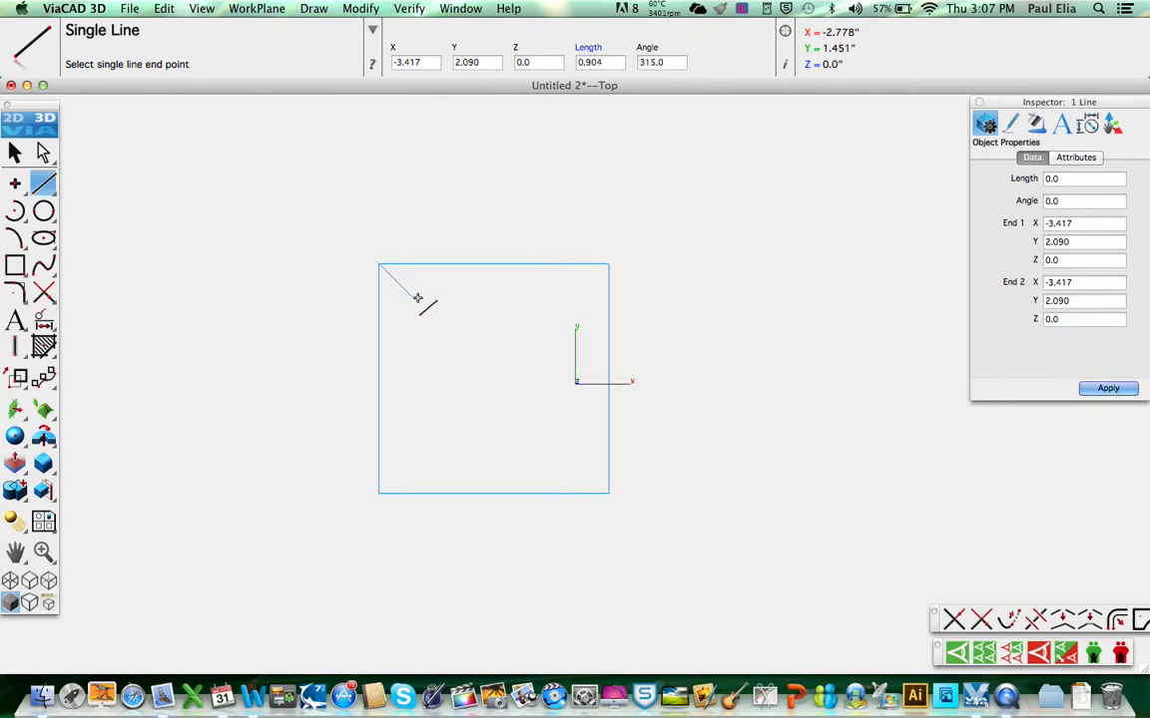
pyautogui.click(417, 299)
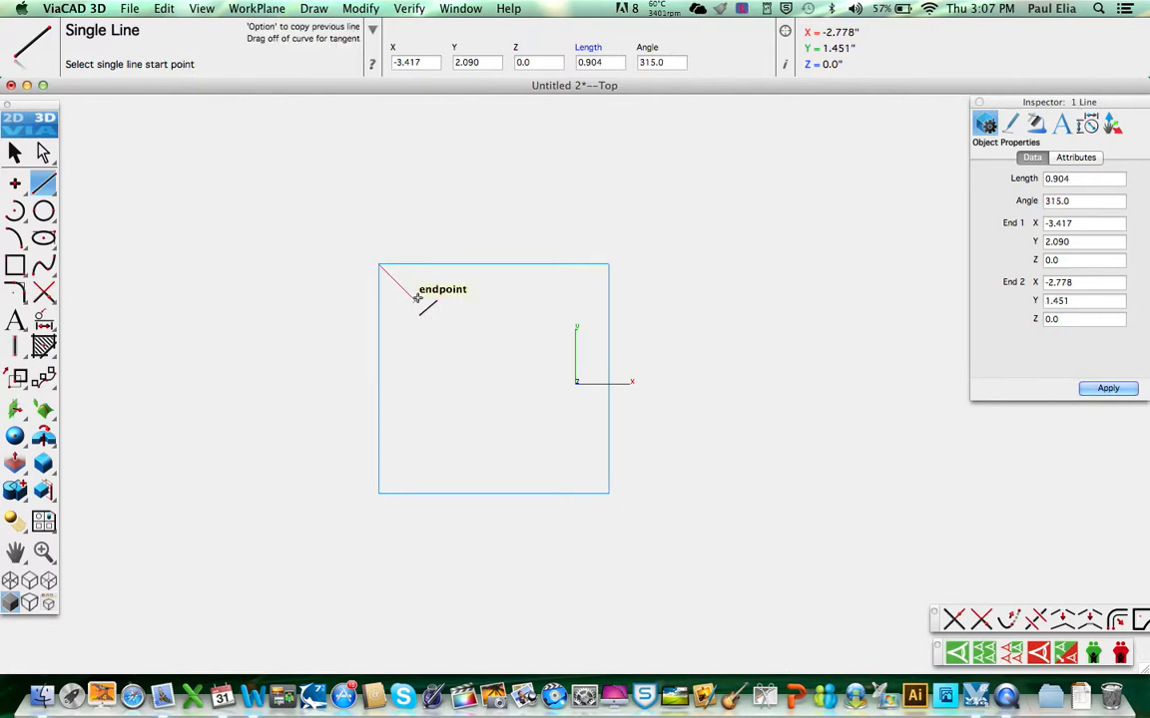
pyautogui.write('.4')
pyautogui.press('Return')
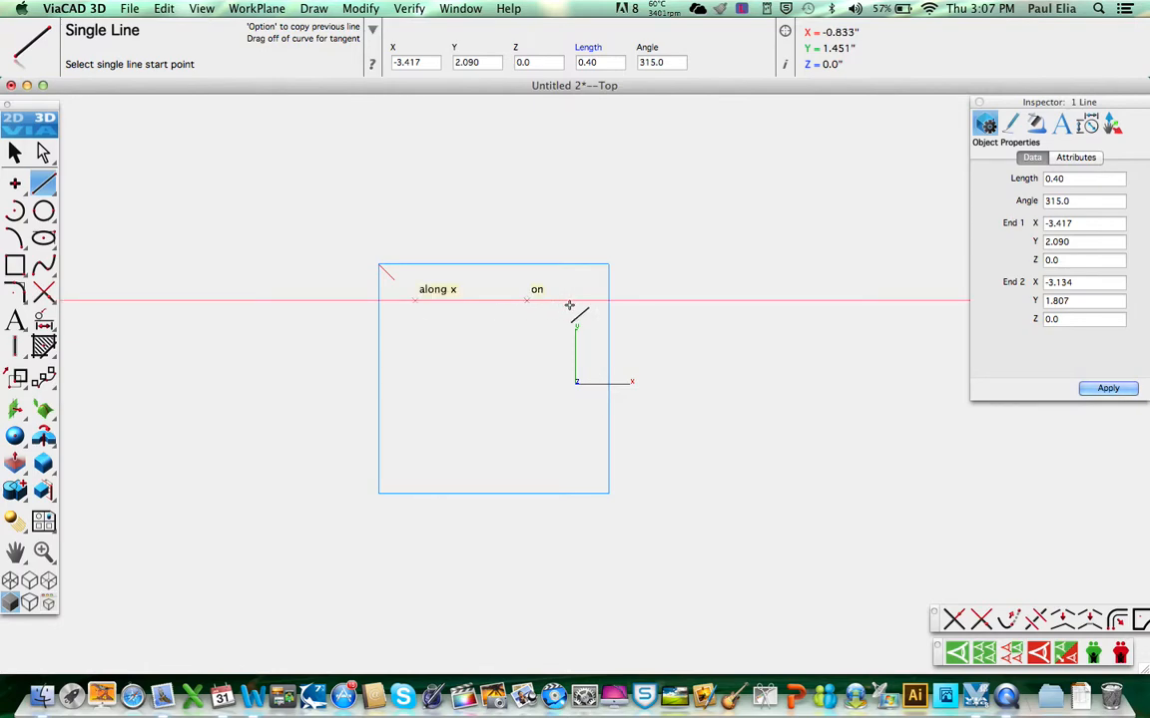
# - Draw a 0.4 inch diagonal line at 225 degrees from the square's upper-right corner towards the inside
pyautogui.click(604, 265)
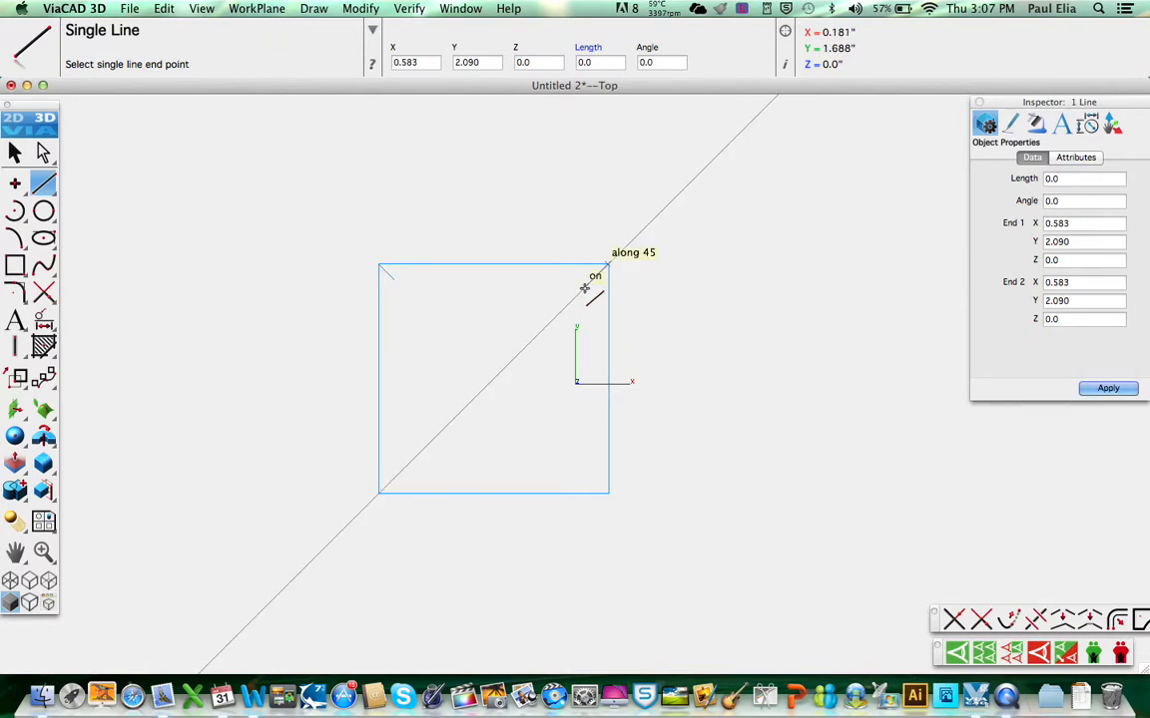
pyautogui.click(583, 287)
pyautogui.write('1')
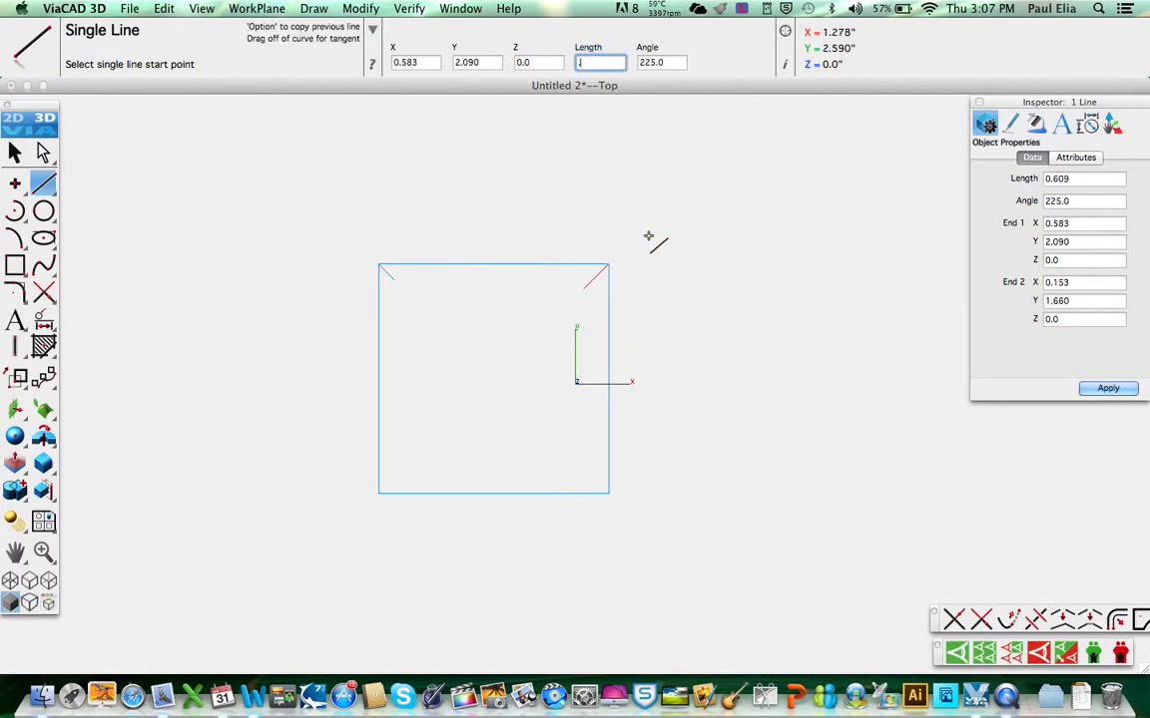
pyautogui.write('4')
pyautogui.press('Return')
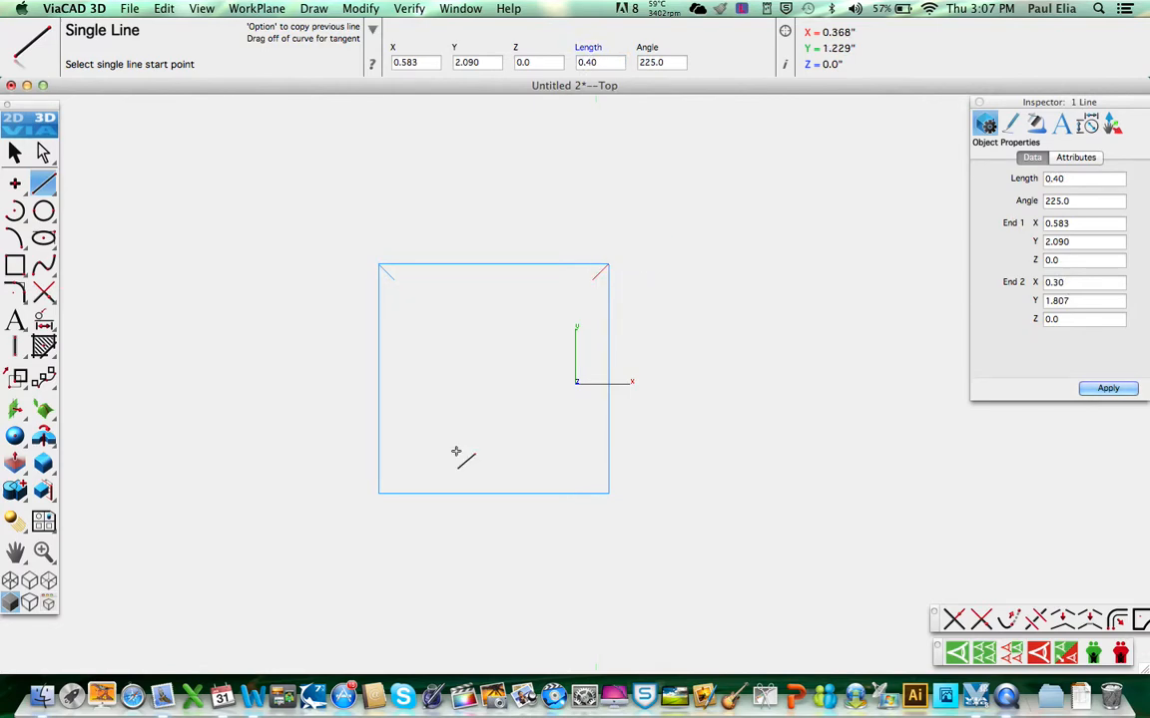
# - Draw a 0.4 inch diagonal line at 45 degrees from the square's lower-left corner towards the inside
pyautogui.click(402, 476)
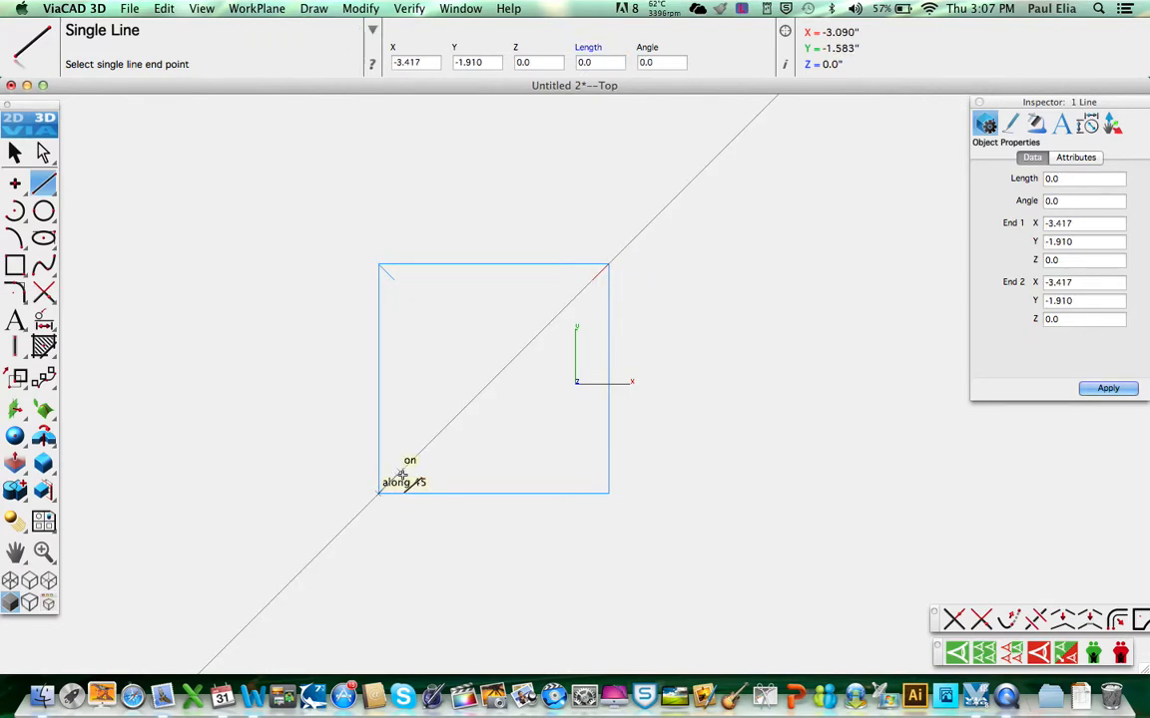
pyautogui.click(401, 476)
pyautogui.write('.4')
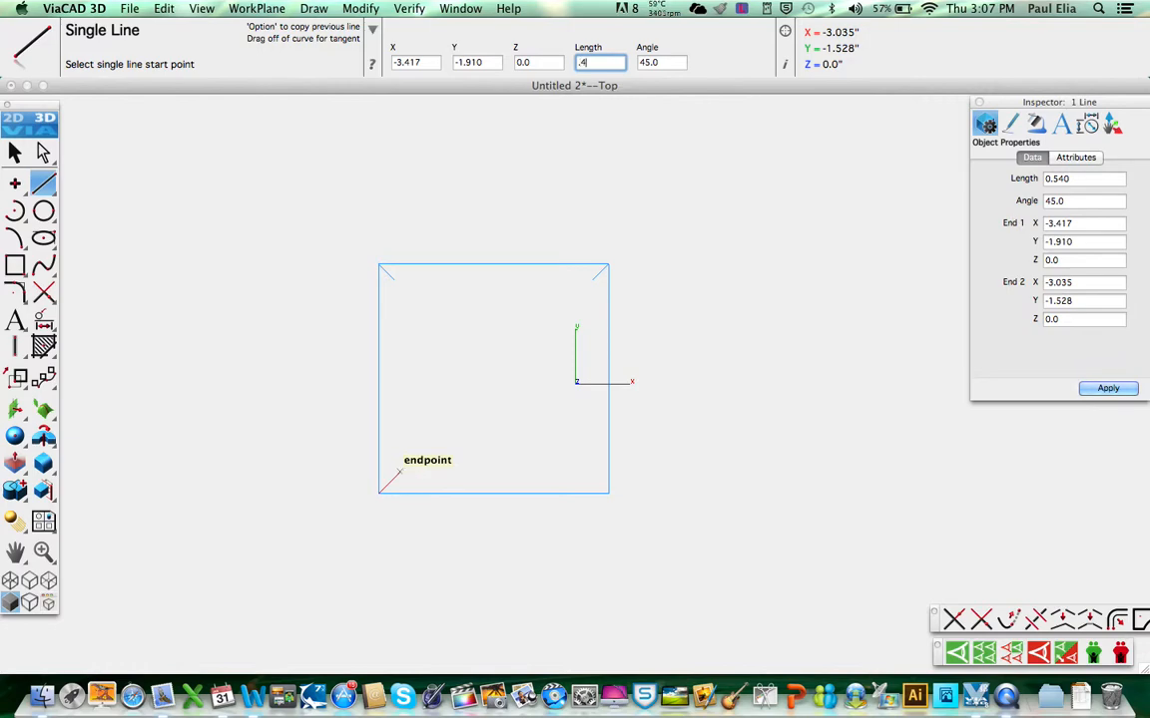
pyautogui.press('Return')
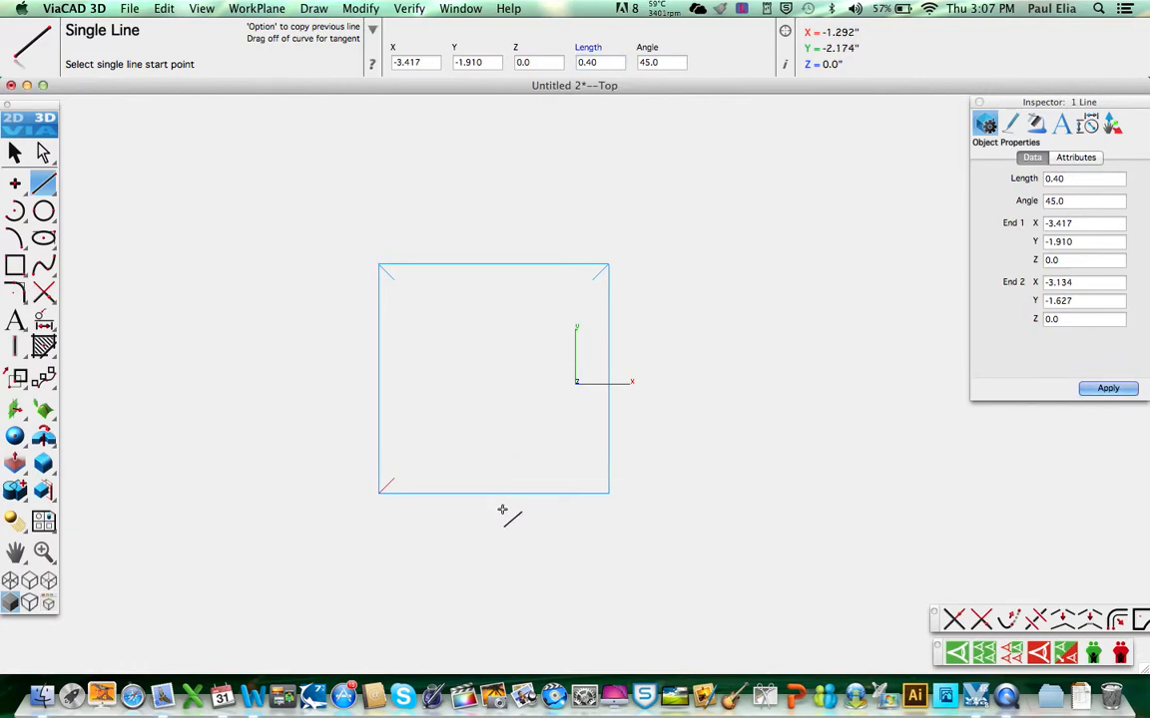
# - Draw a 0.4 inch diagonal line at 135 degrees from the square's lower-right corner towards the inside
pyautogui.click(609, 494)
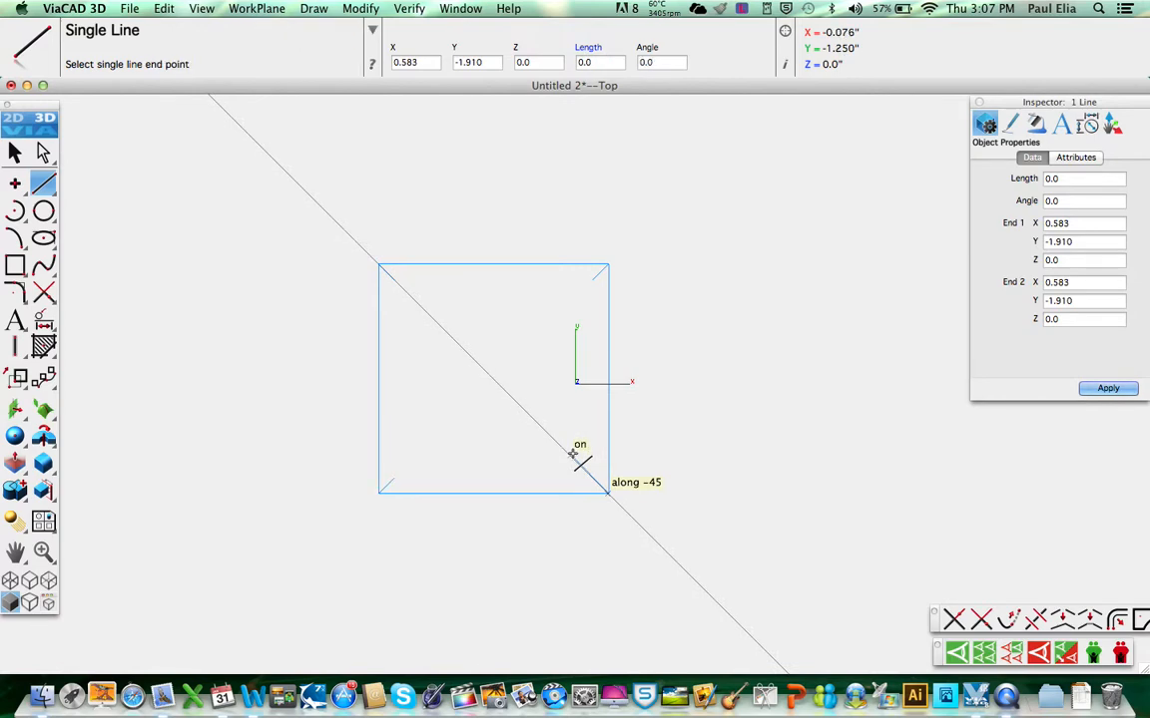
pyautogui.click(573, 455)
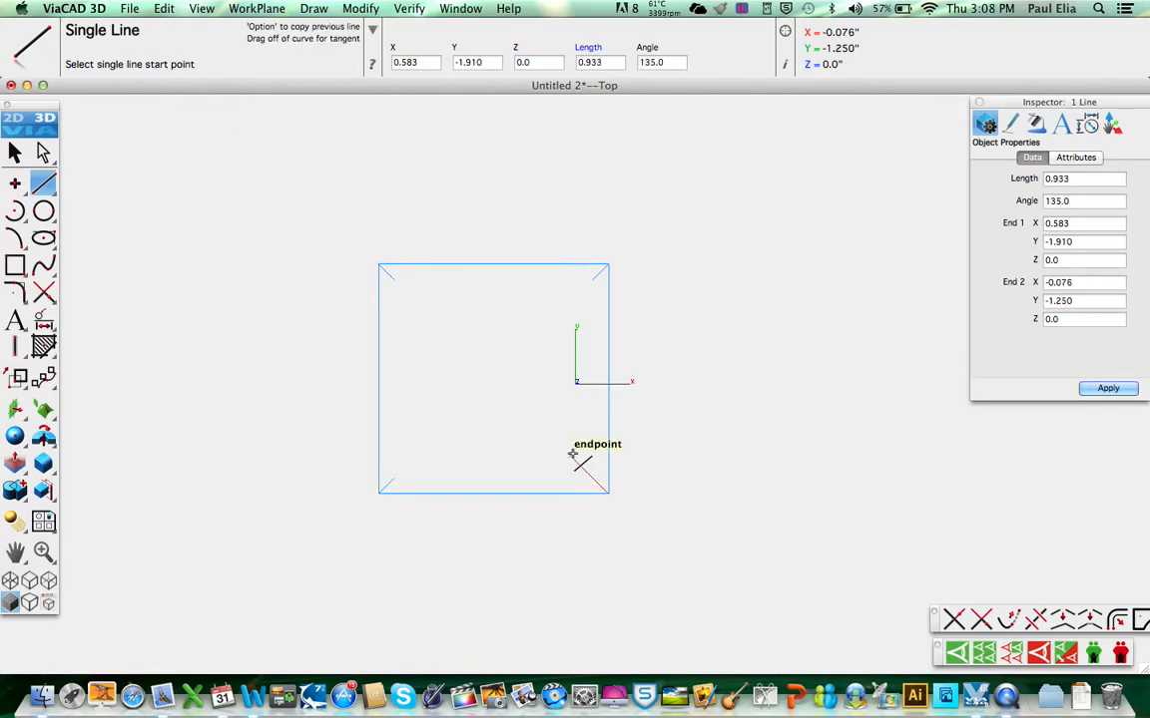
pyautogui.write('1')
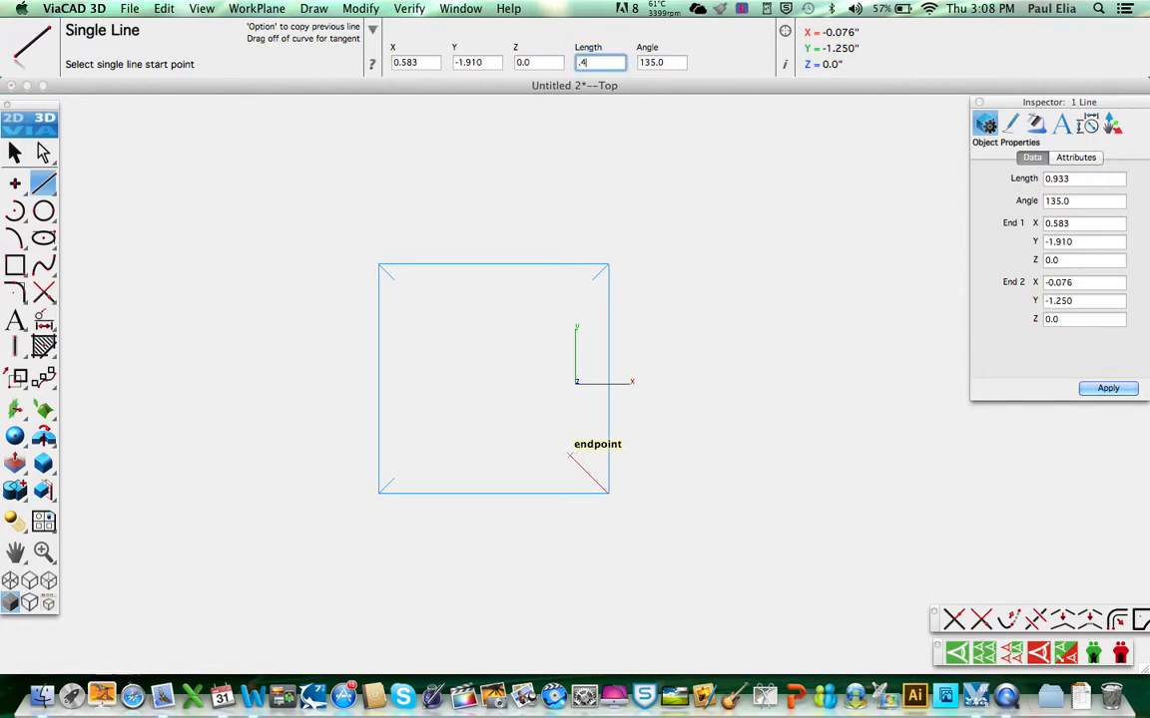
pyautogui.press('Return')
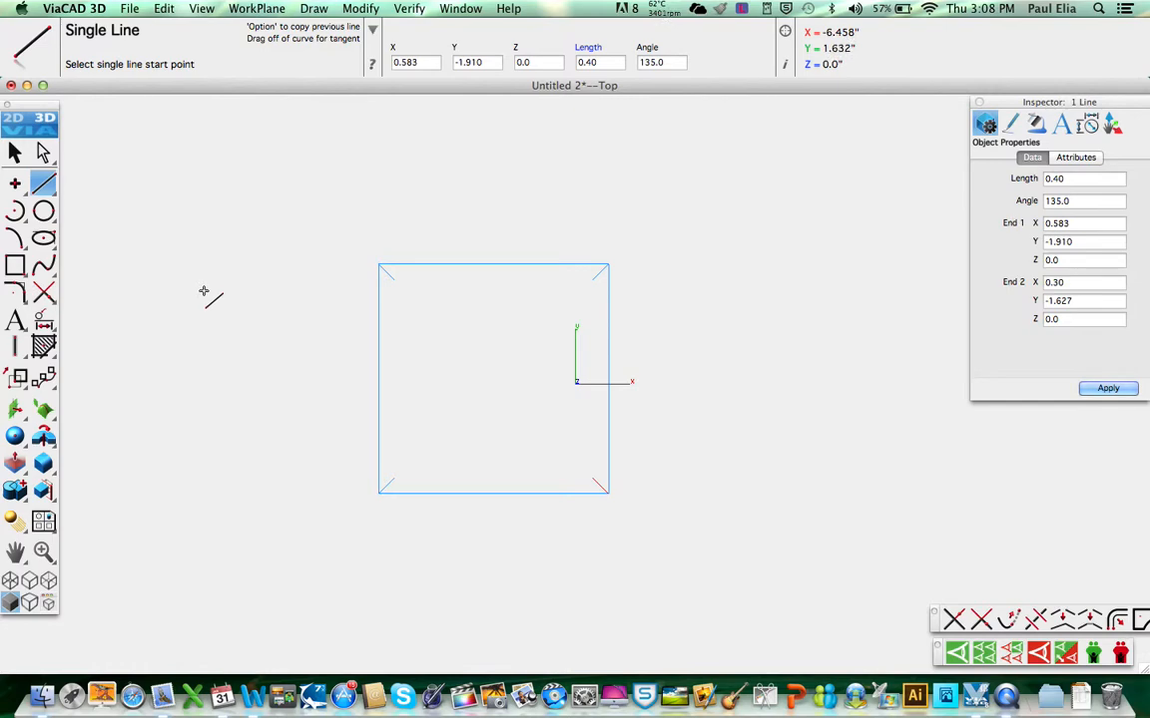
# - Place a one-point circle of 0.250 inch diameter centred on the inner end of the upper-left diagonal line
pyautogui.click(47, 221)
pyautogui.moveTo(47, 221); pyautogui.dragTo(72, 216)
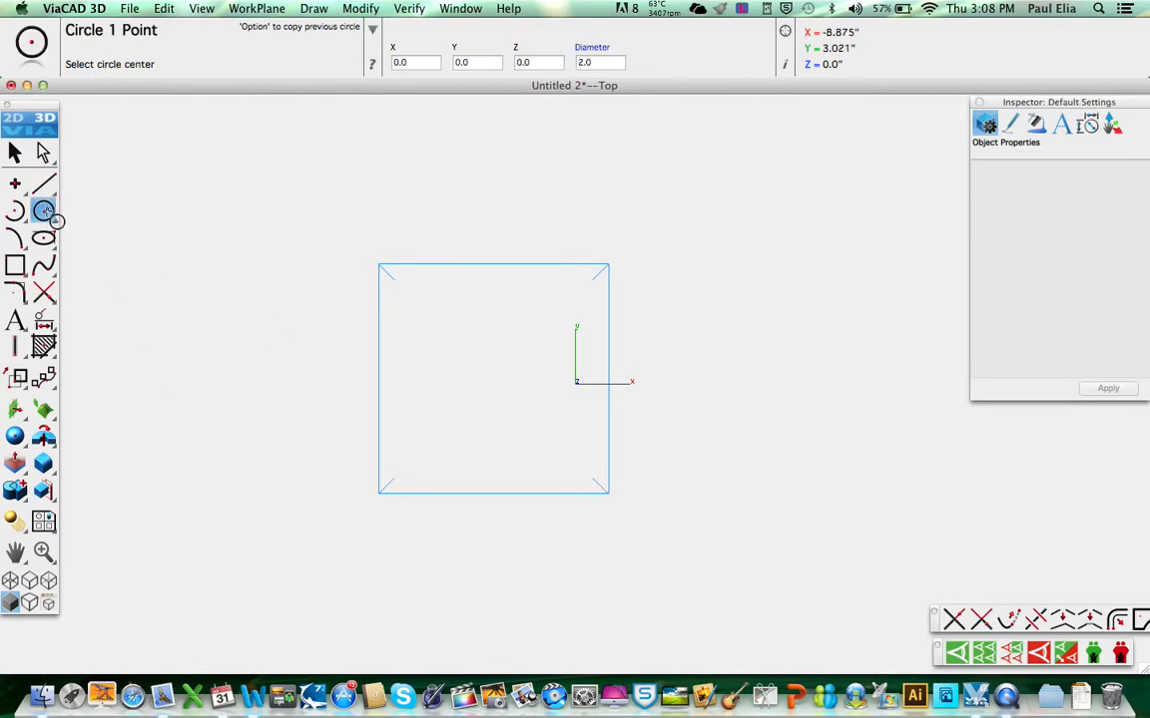
pyautogui.moveTo(48, 215); pyautogui.dragTo(47, 213)
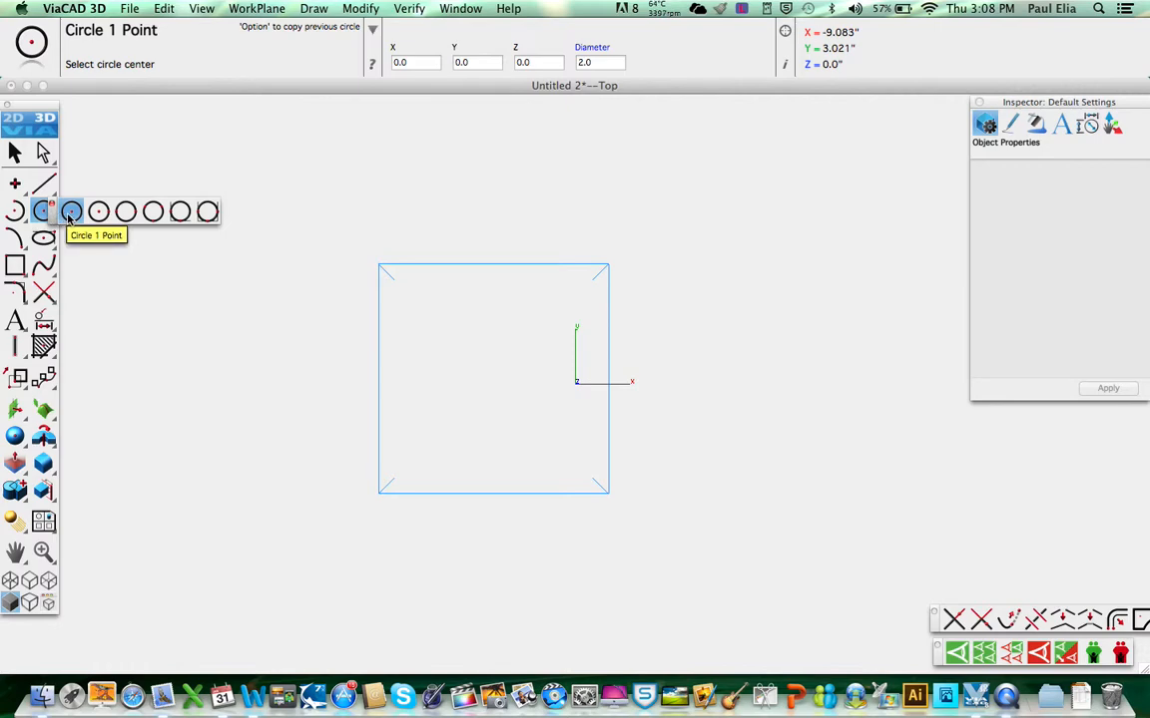
pyautogui.click(71, 214)
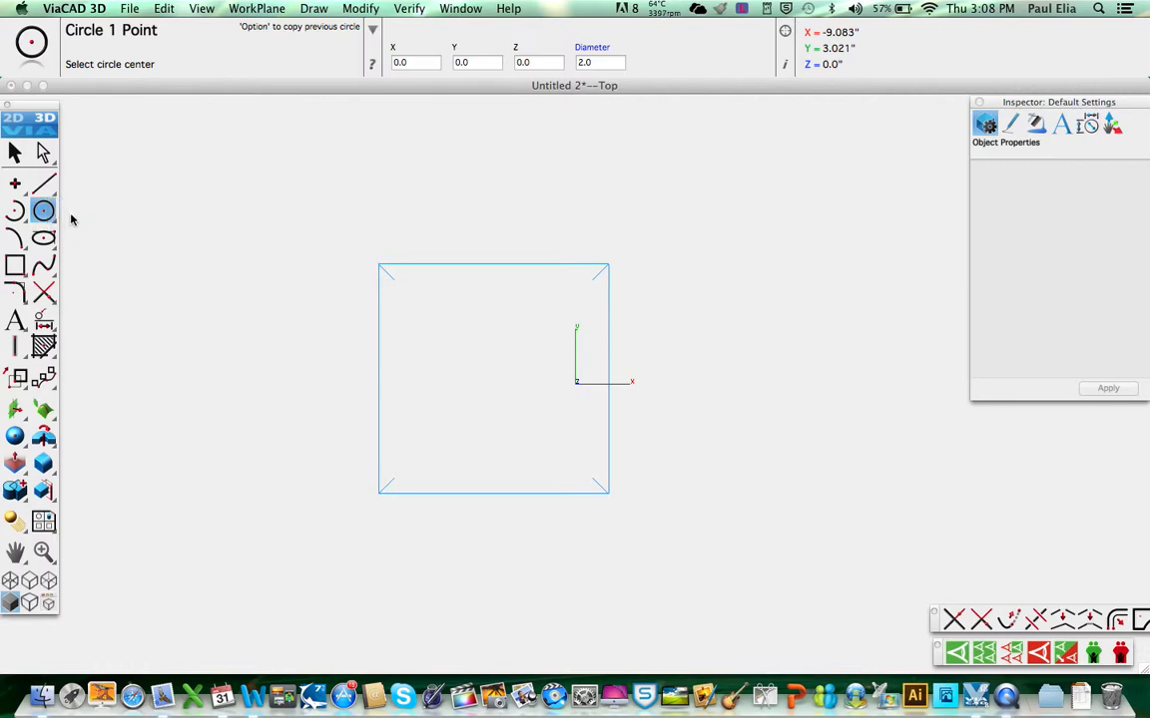
pyautogui.click(393, 280)
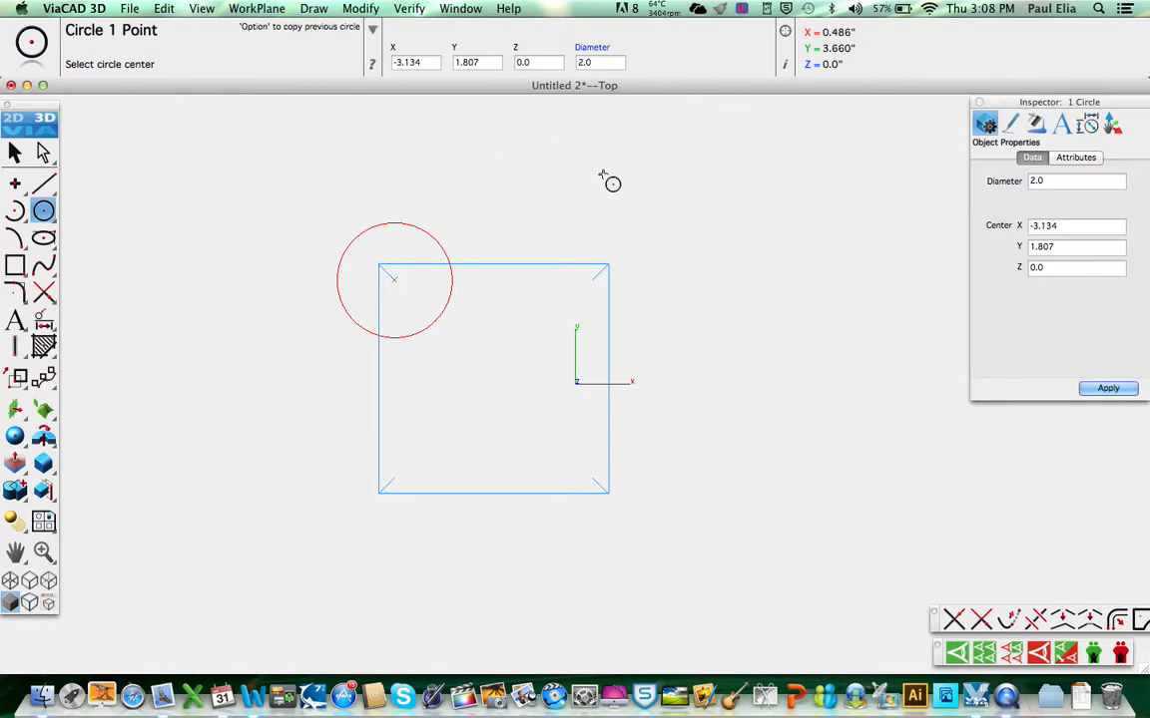
pyautogui.press('Tab')
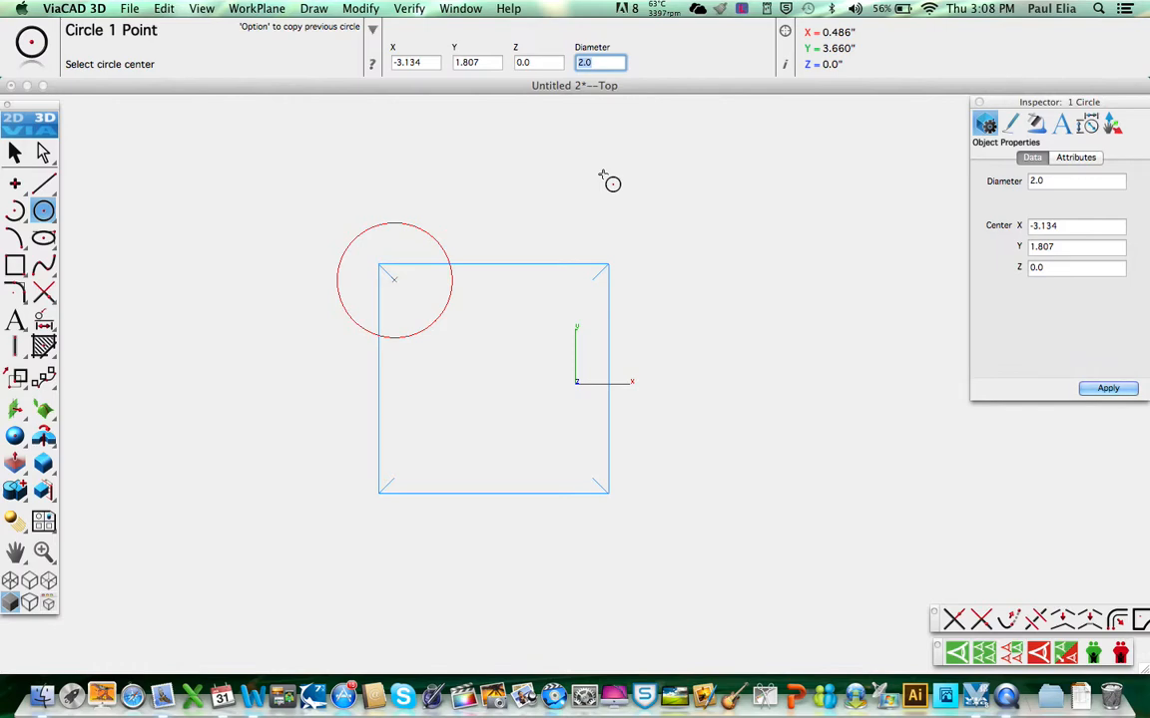
pyautogui.write('1')
pyautogui.press('Return')
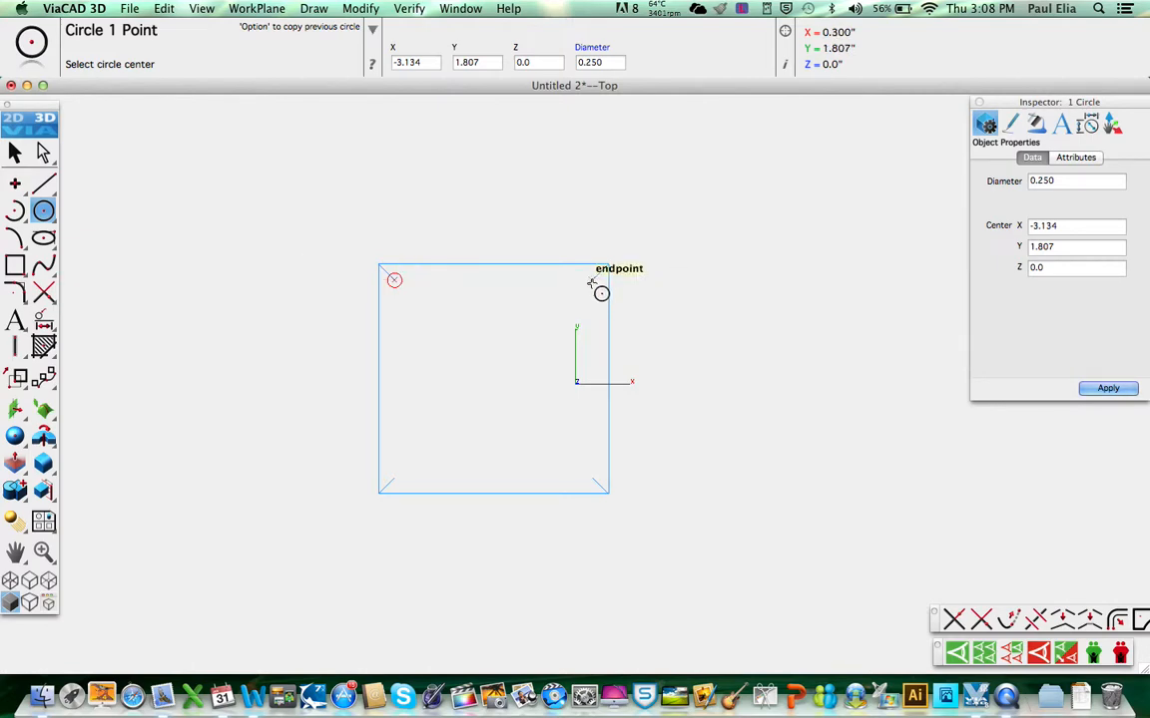
# - Place 0.250 inch diameter circles centred on the inner ends of the upper-right, lower-right and lower-left diagonal lines
pyautogui.click(592, 283)
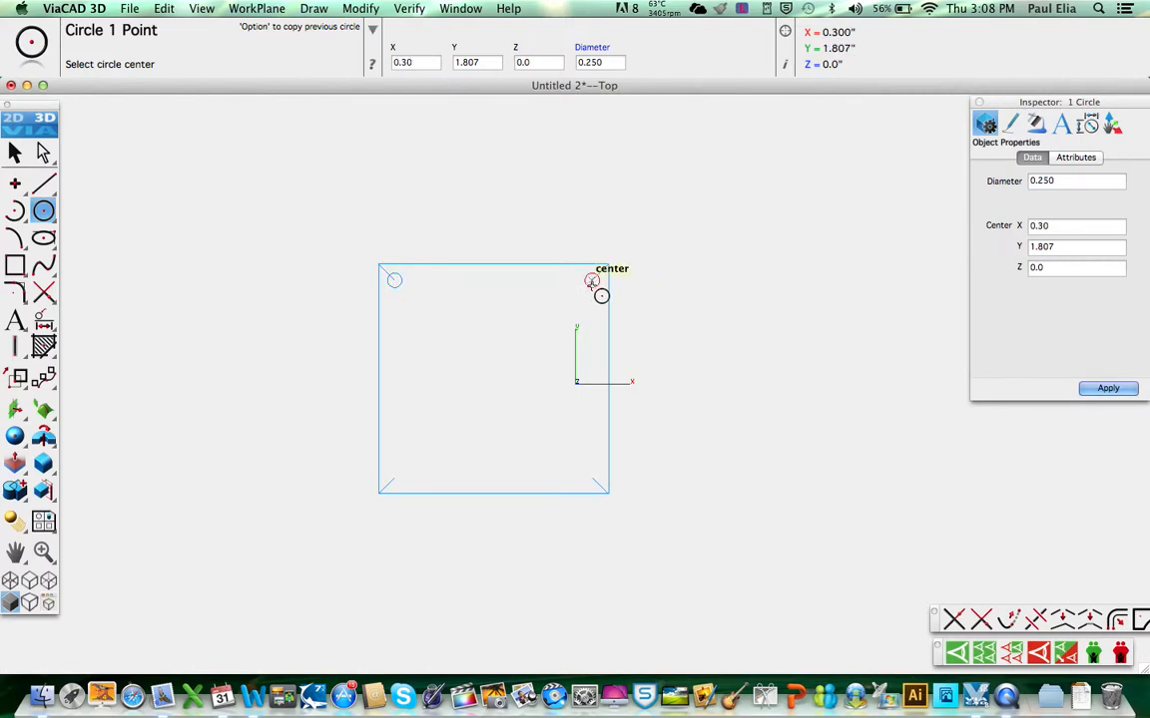
pyautogui.click(591, 479)
pyautogui.click(403, 487)
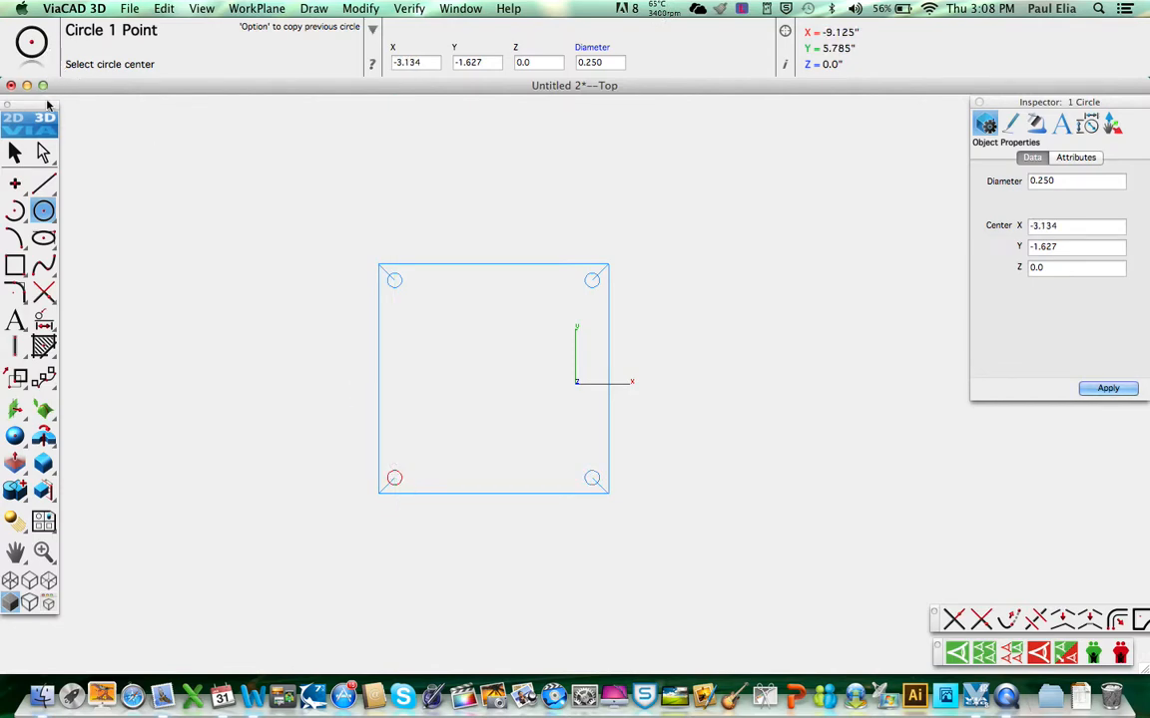
# - Delete the diagonal construction lines at the square's upper-left and upper-right corners, keeping the circles
pyautogui.click(24, 157)
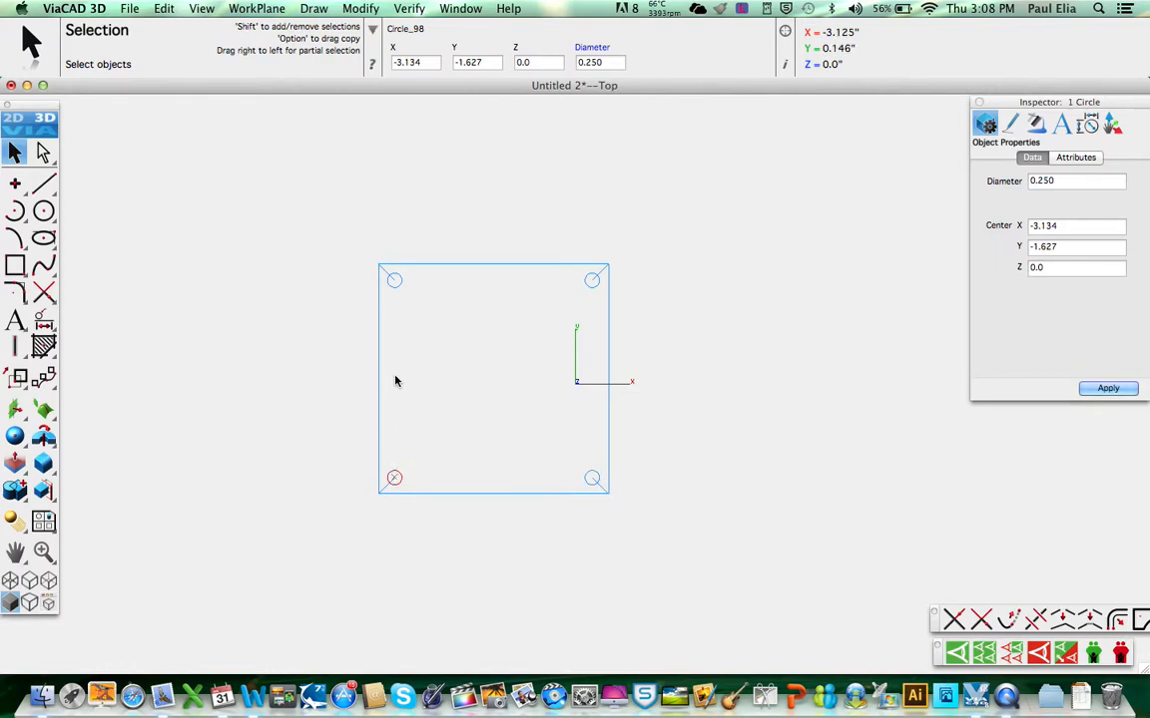
pyautogui.click(361, 305)
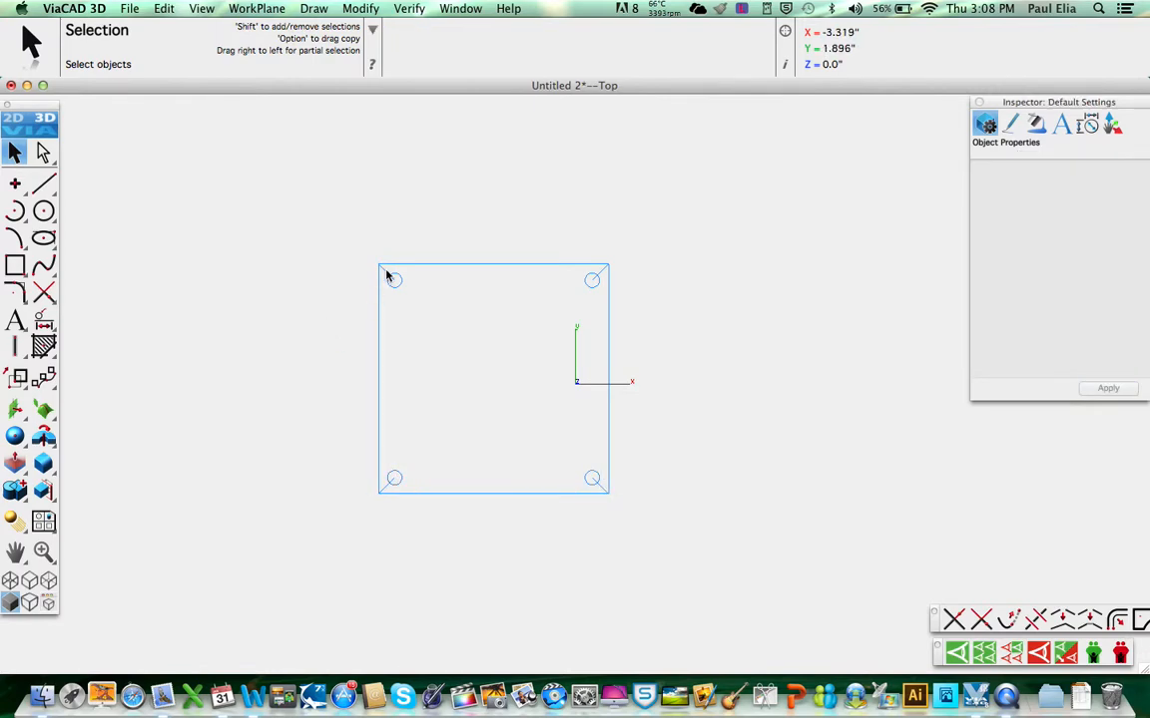
pyautogui.click(385, 272)
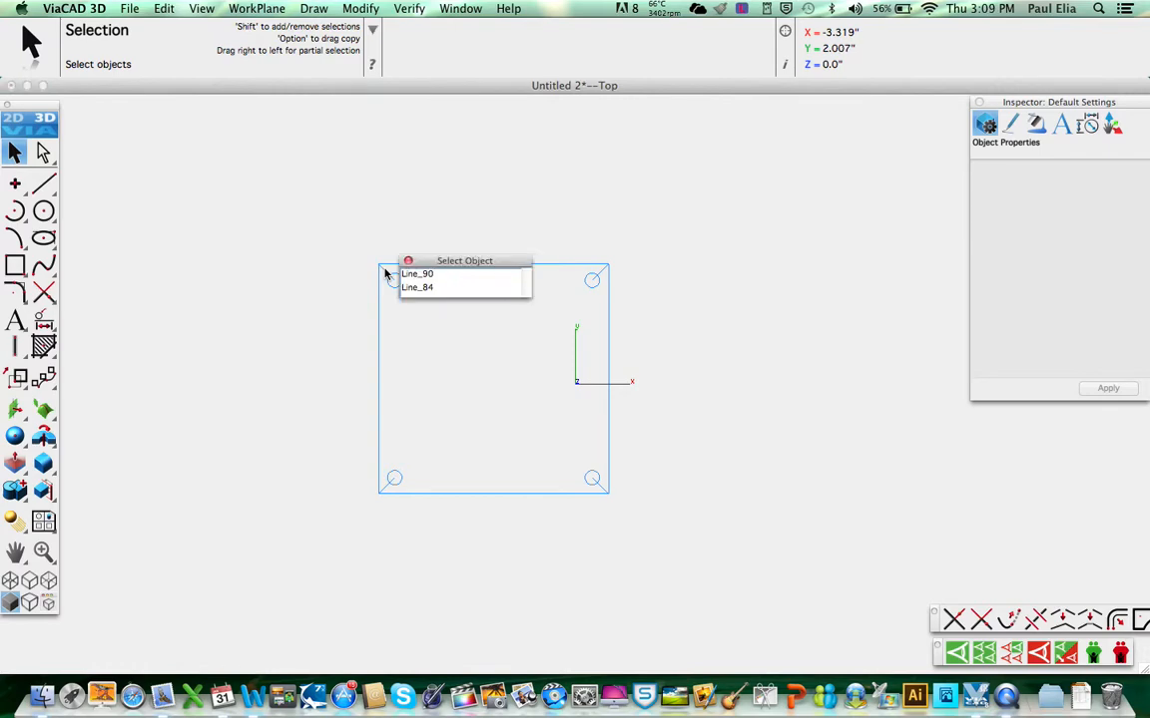
pyautogui.click(426, 277)
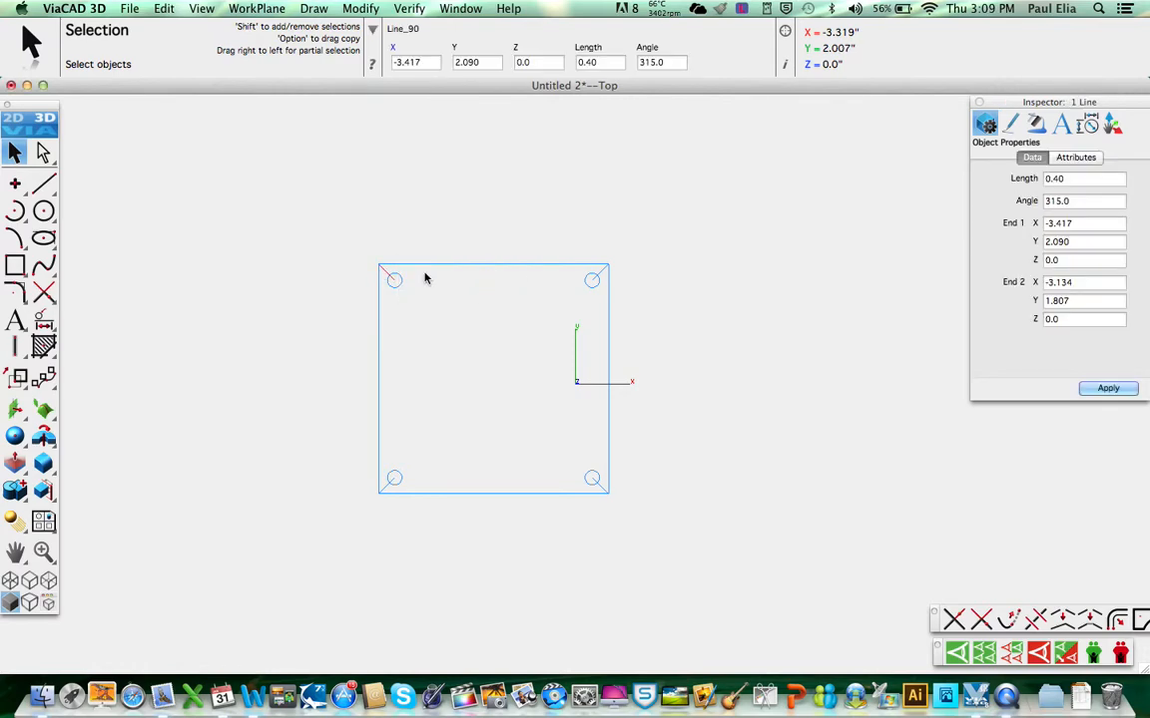
pyautogui.press('Delete')
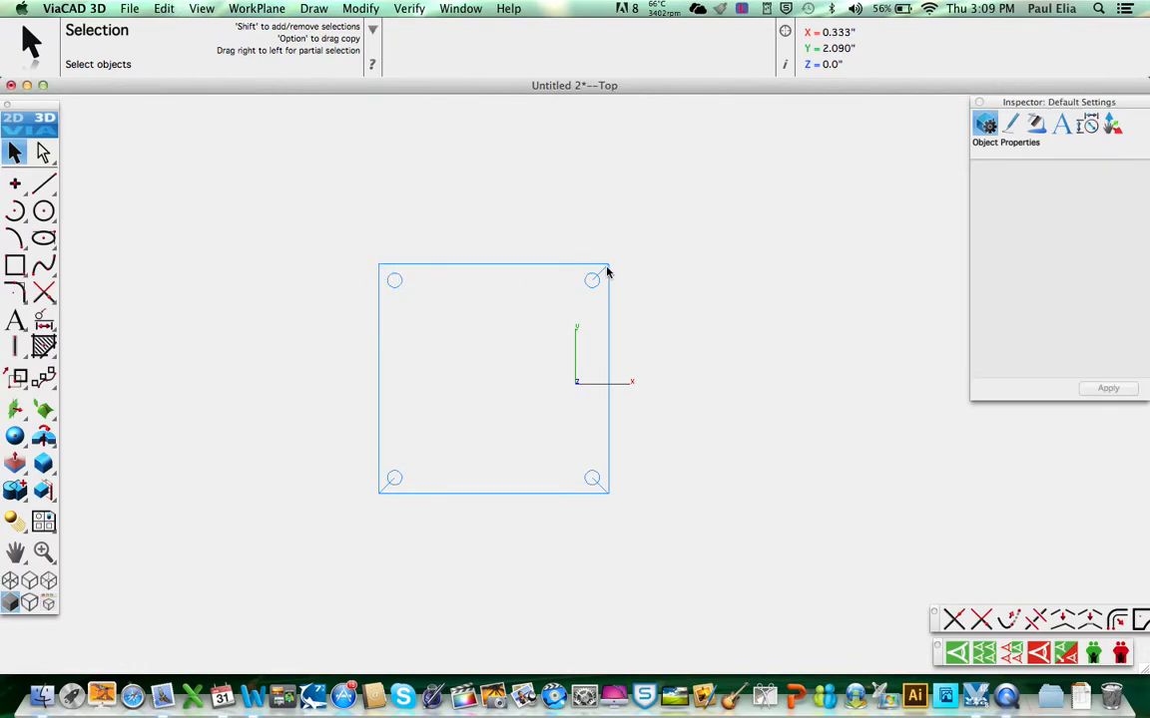
pyautogui.click(597, 279)
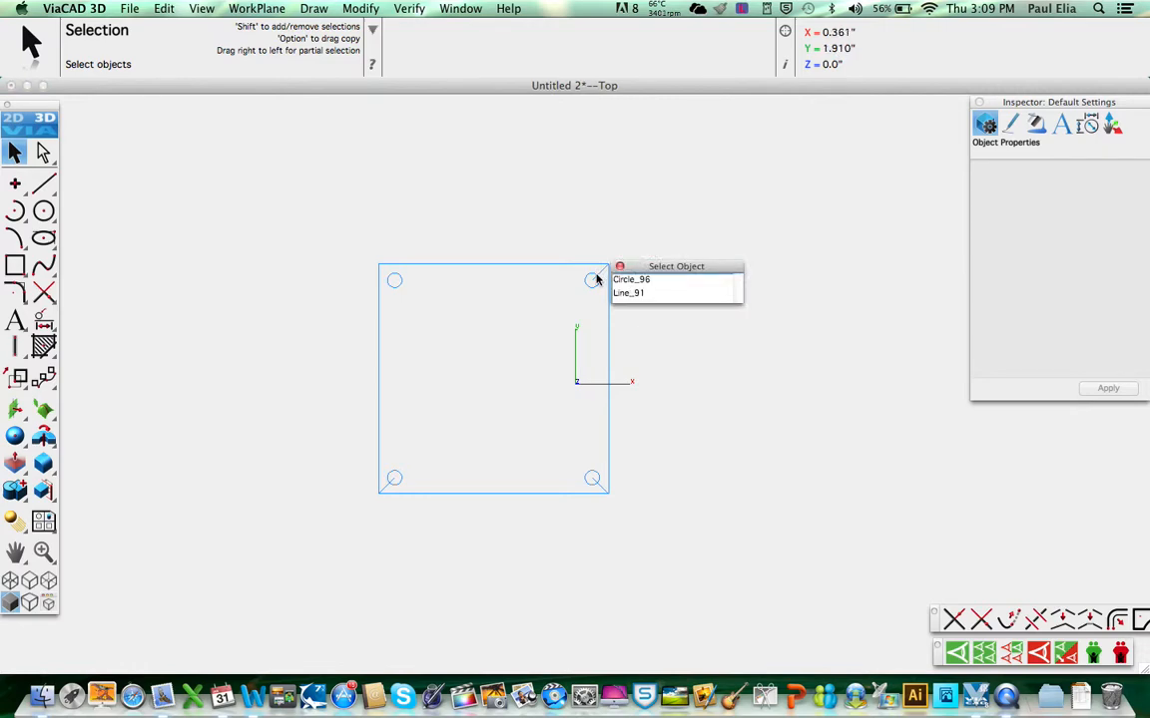
pyautogui.click(629, 293)
pyautogui.press('Delete')
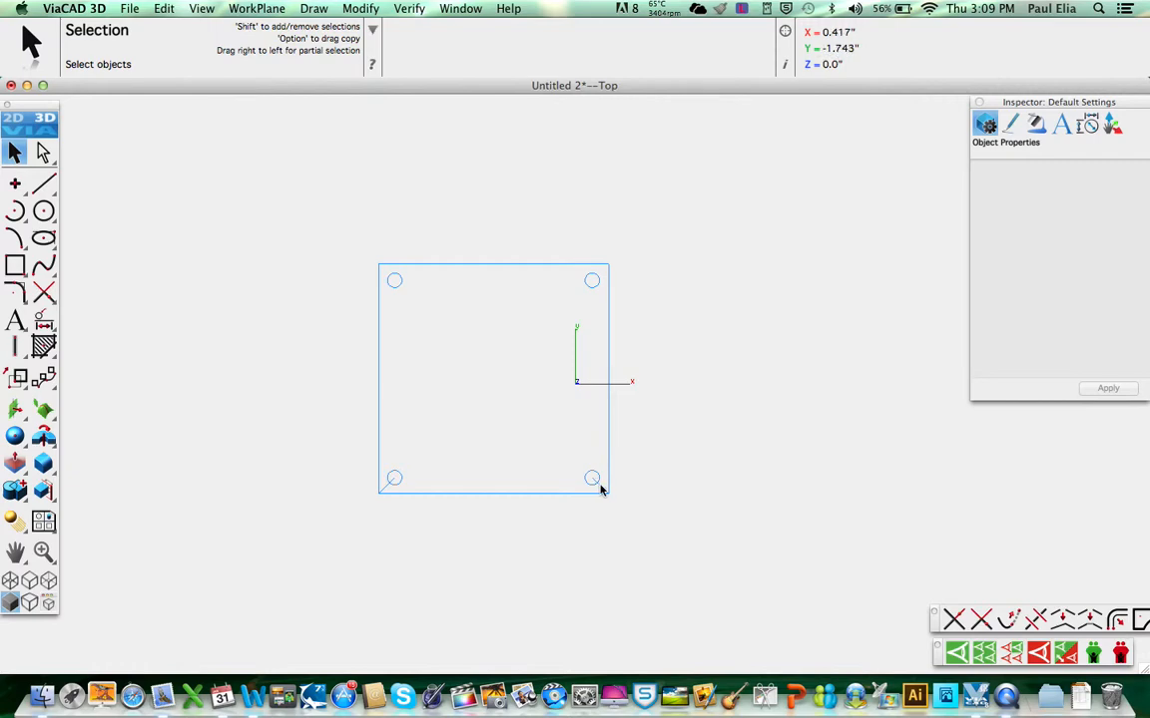
# - Delete the diagonal construction lines at the square's lower-right and lower-left corners, keeping the circles
pyautogui.click(601, 489)
pyautogui.click(634, 503)
pyautogui.press('Delete')
pyautogui.click(386, 489)
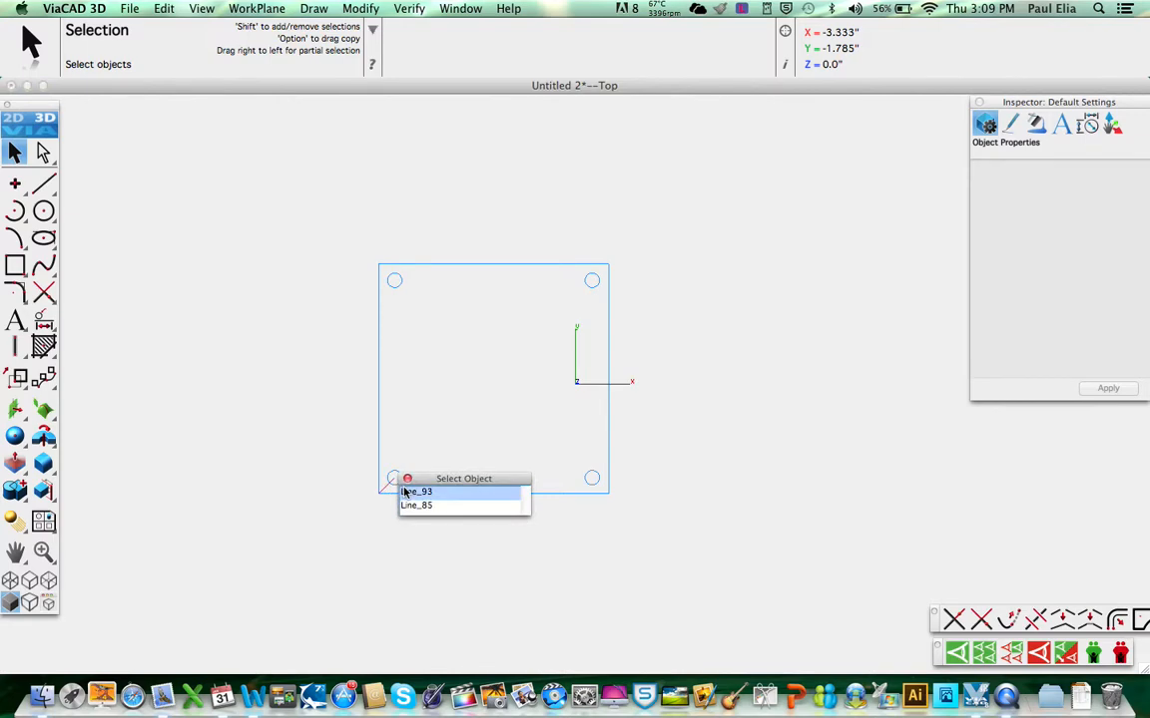
pyautogui.click(404, 492)
pyautogui.press('Delete')
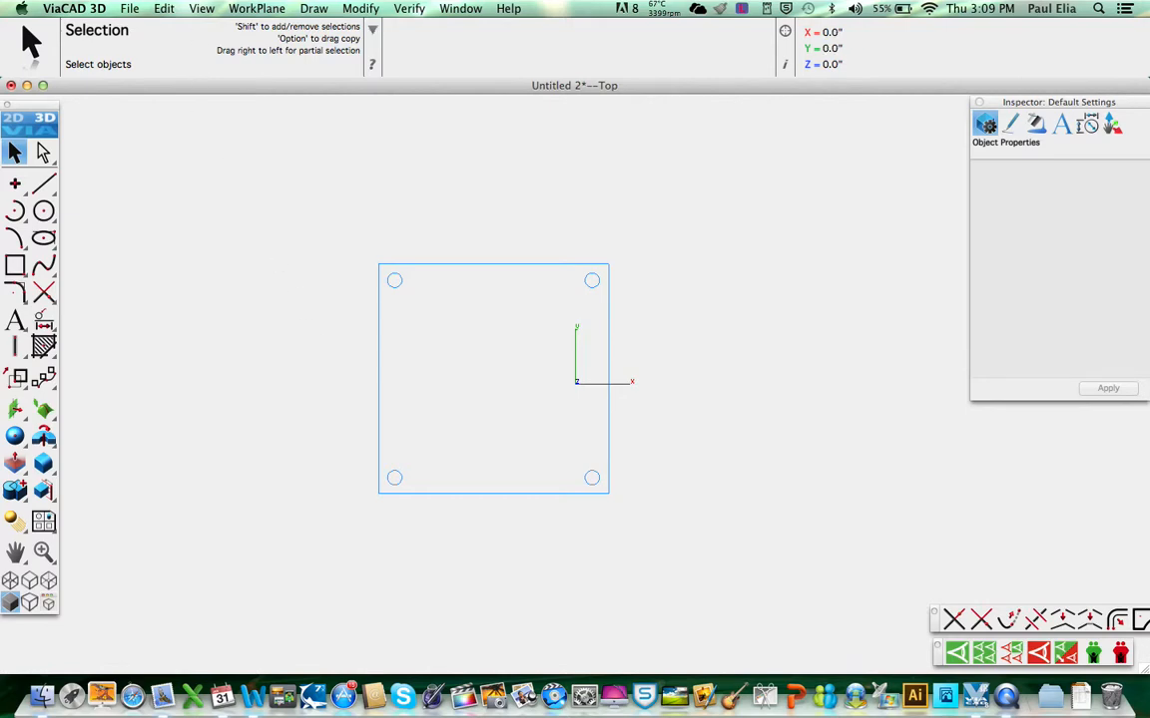
# - Examine the file types available for exporting the drawing
pyautogui.click(130, 9)
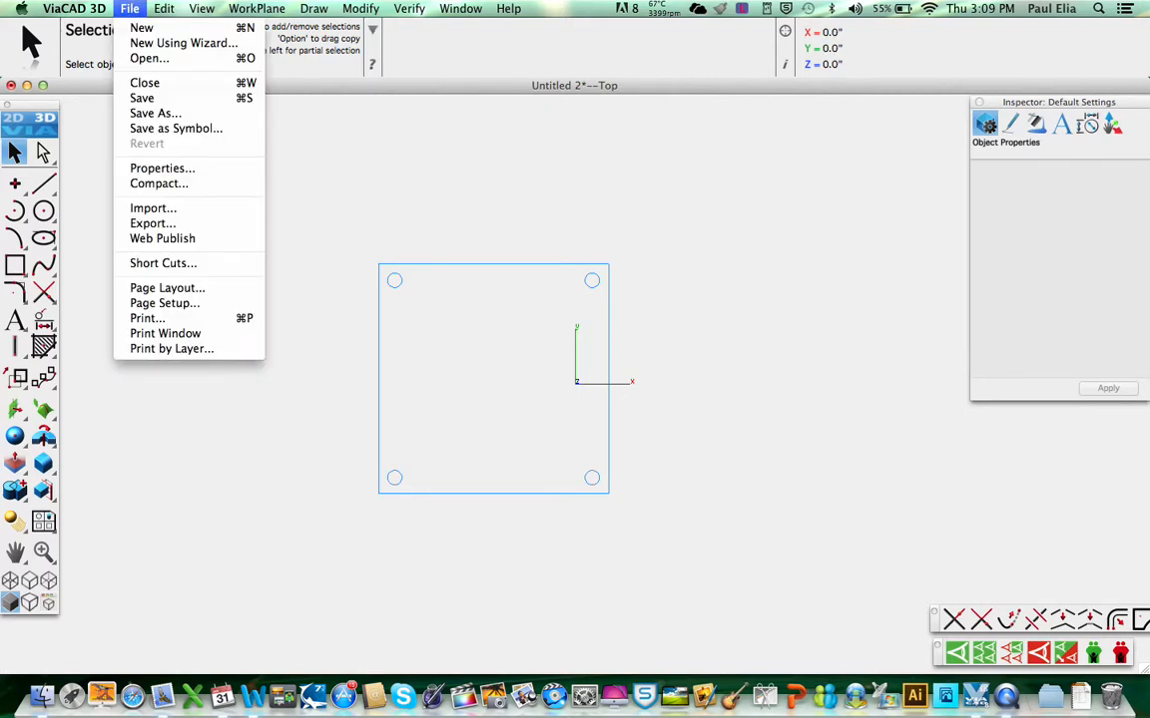
pyautogui.click(151, 223)
pyautogui.scroll(5, 442, 346)
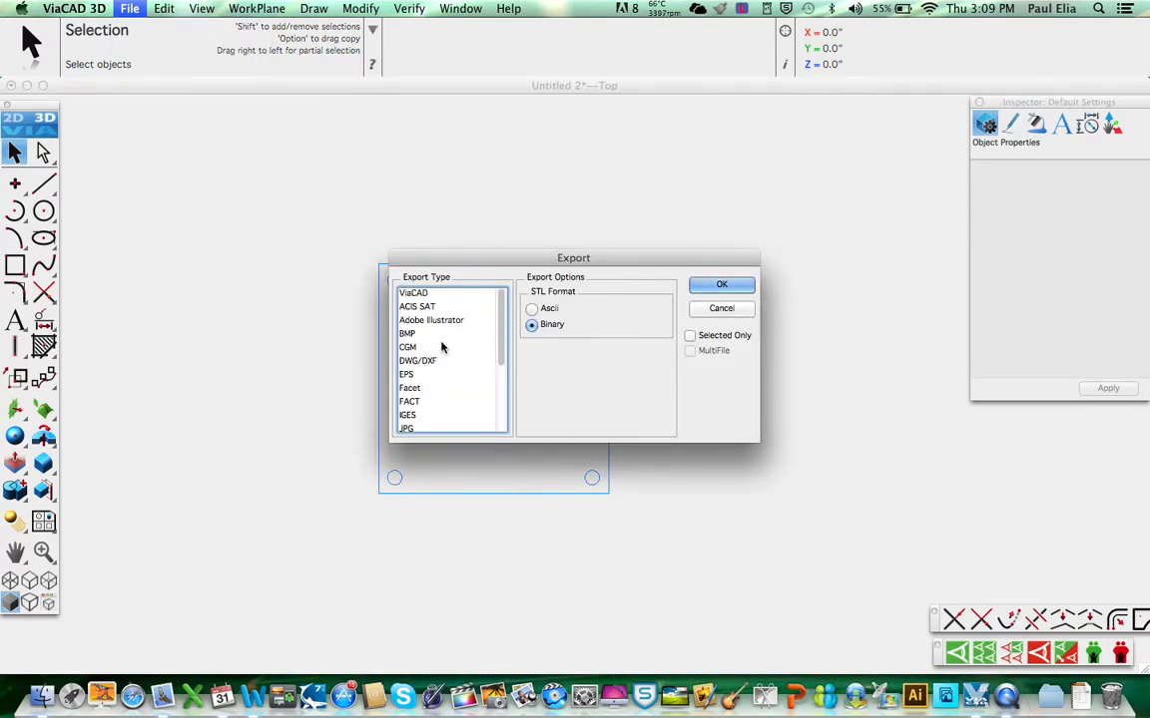
pyautogui.scroll(-1, 436, 371)
pyautogui.scroll(1, 436, 372)
pyautogui.scroll(-5, 444, 377)
pyautogui.scroll(-5, 444, 377)
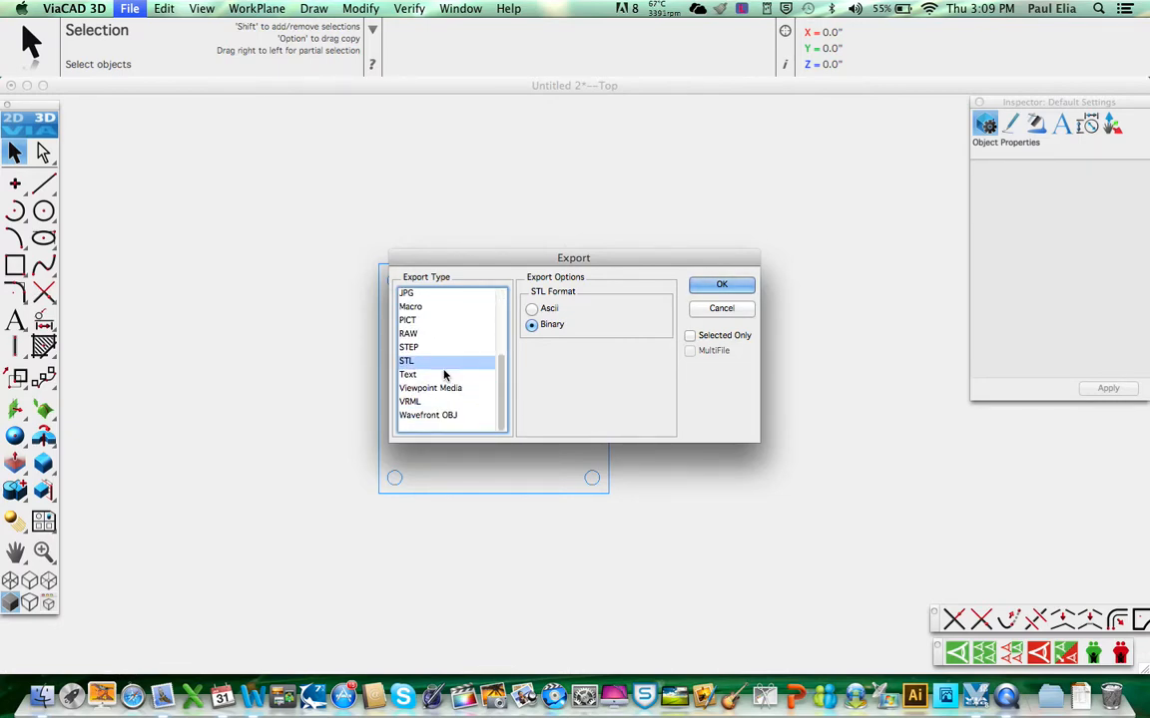
pyautogui.scroll(10, 444, 374)
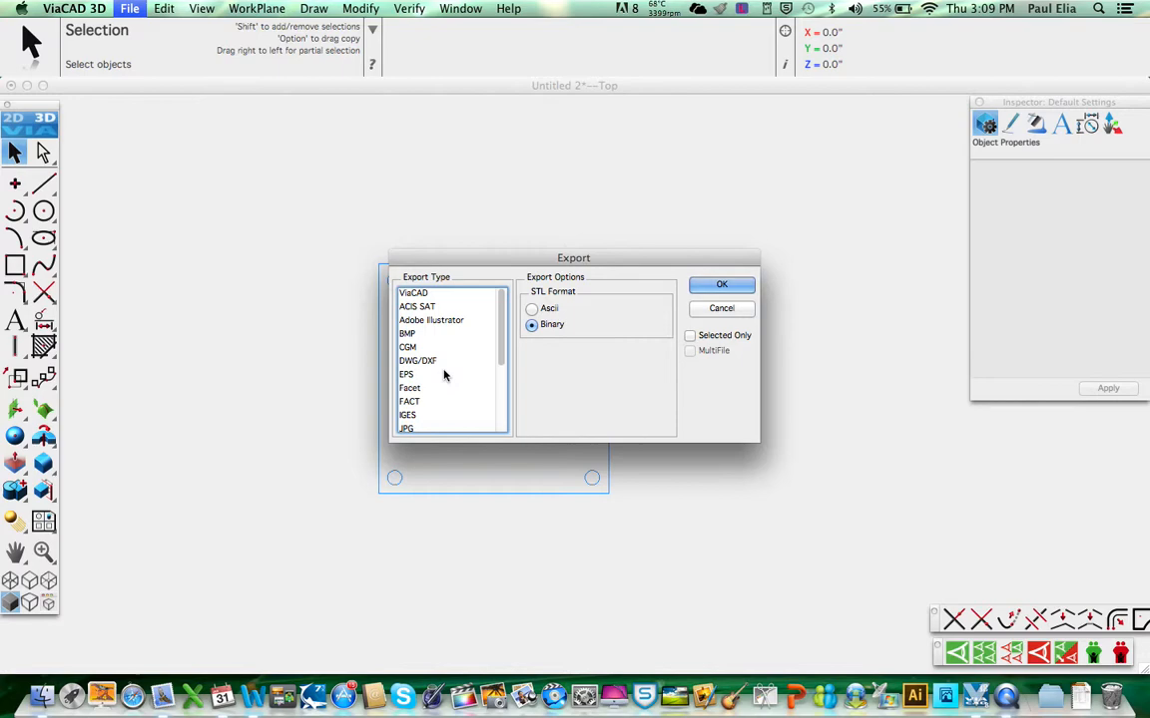
# - Try to export the drawing with the DWG/DXF export type in DXF format
pyautogui.click(433, 362)
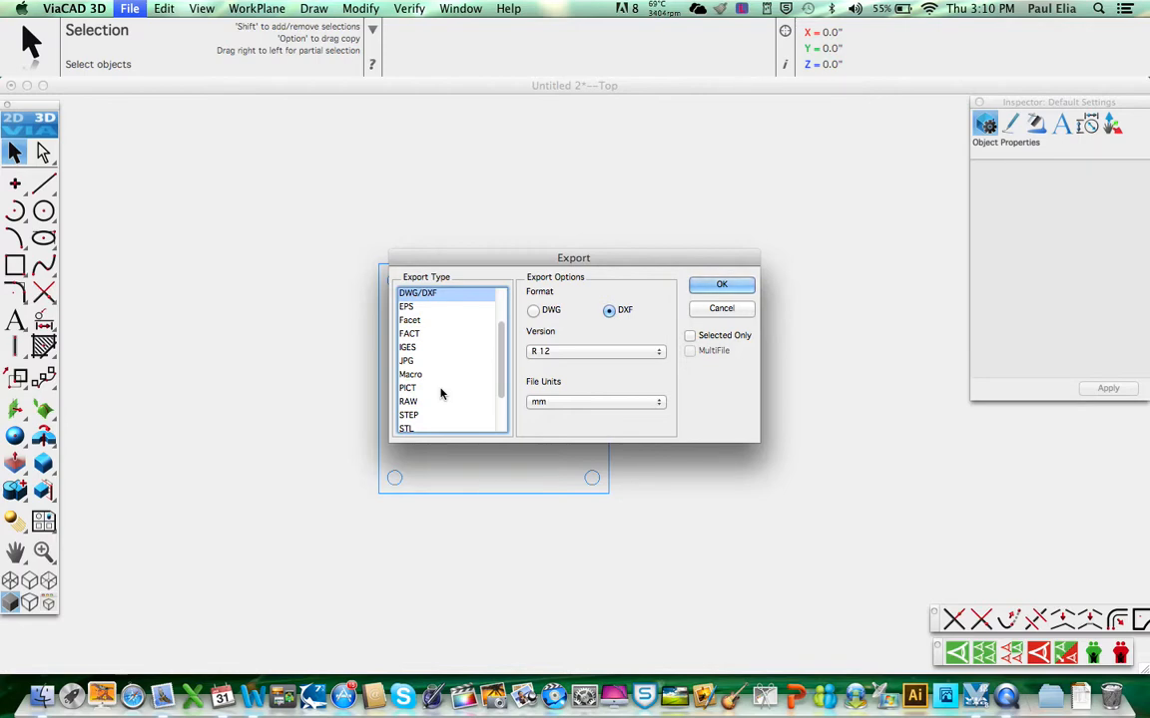
pyautogui.scroll(3, 442, 394)
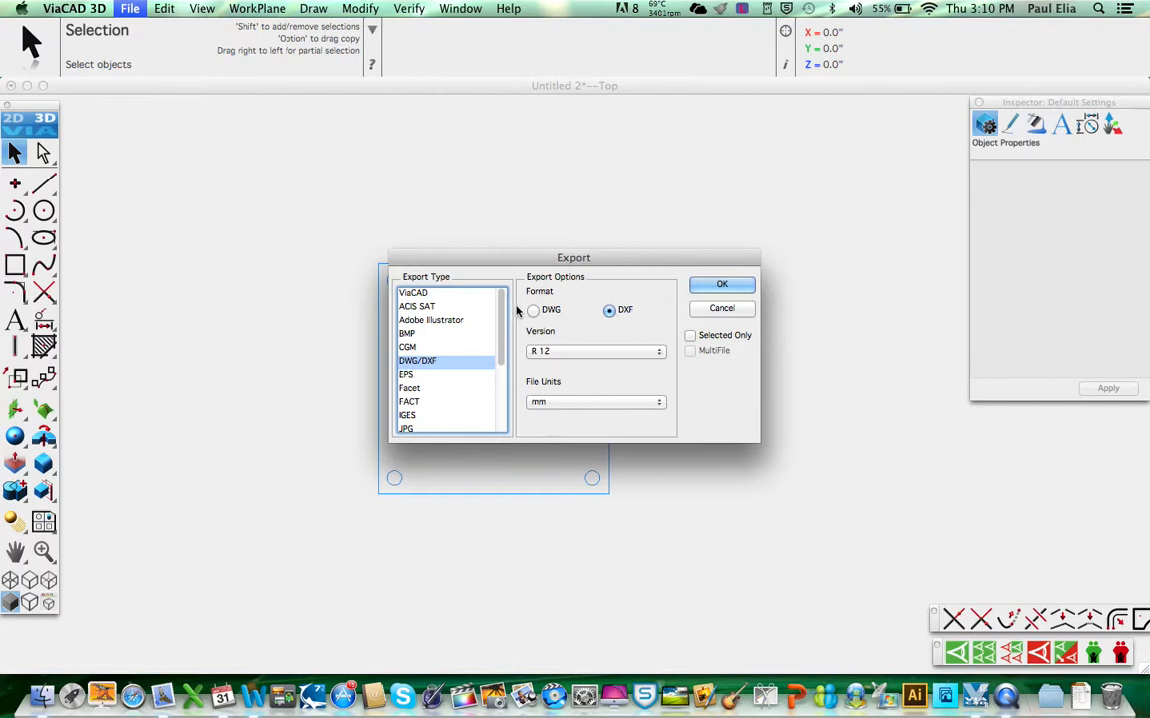
pyautogui.click(718, 288)
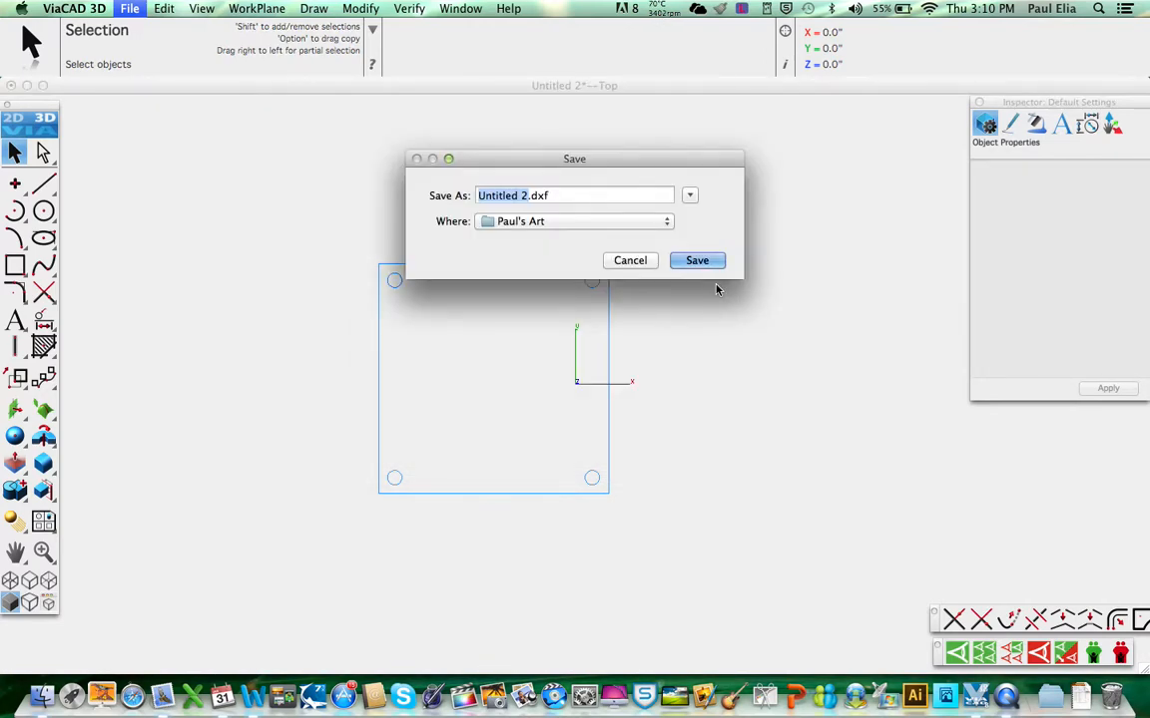
pyautogui.click(631, 261)
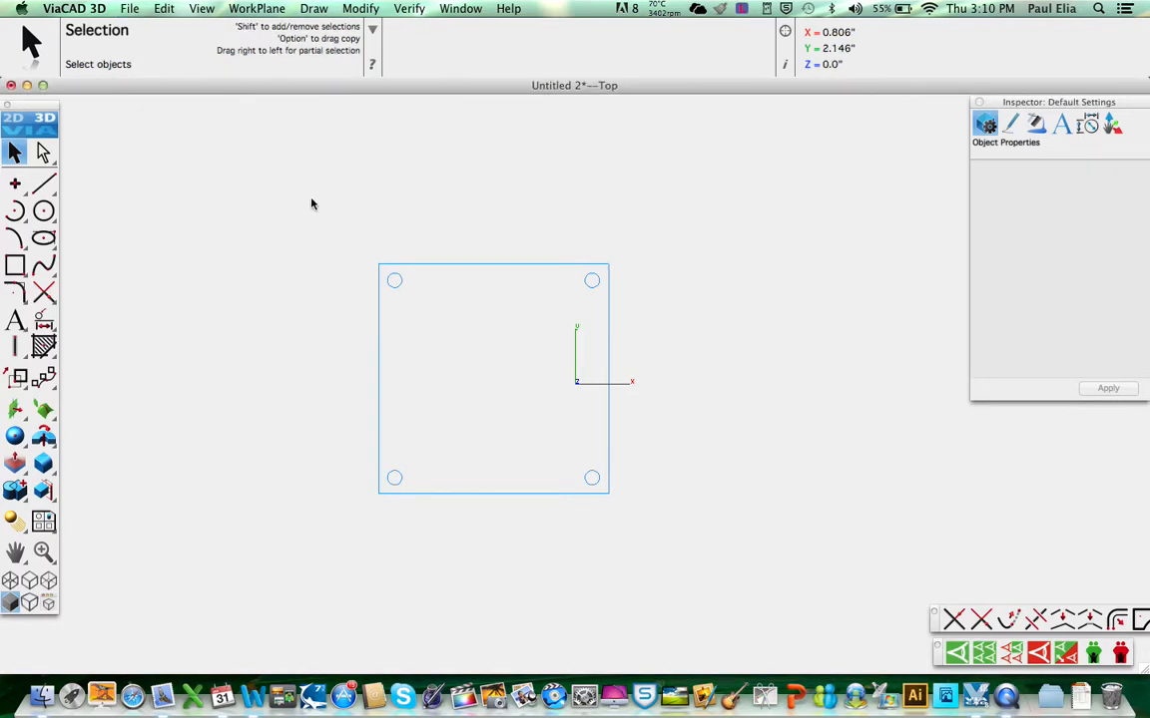
# - Try to export the drawing in DWG format instead of DXF
pyautogui.click(129, 8)
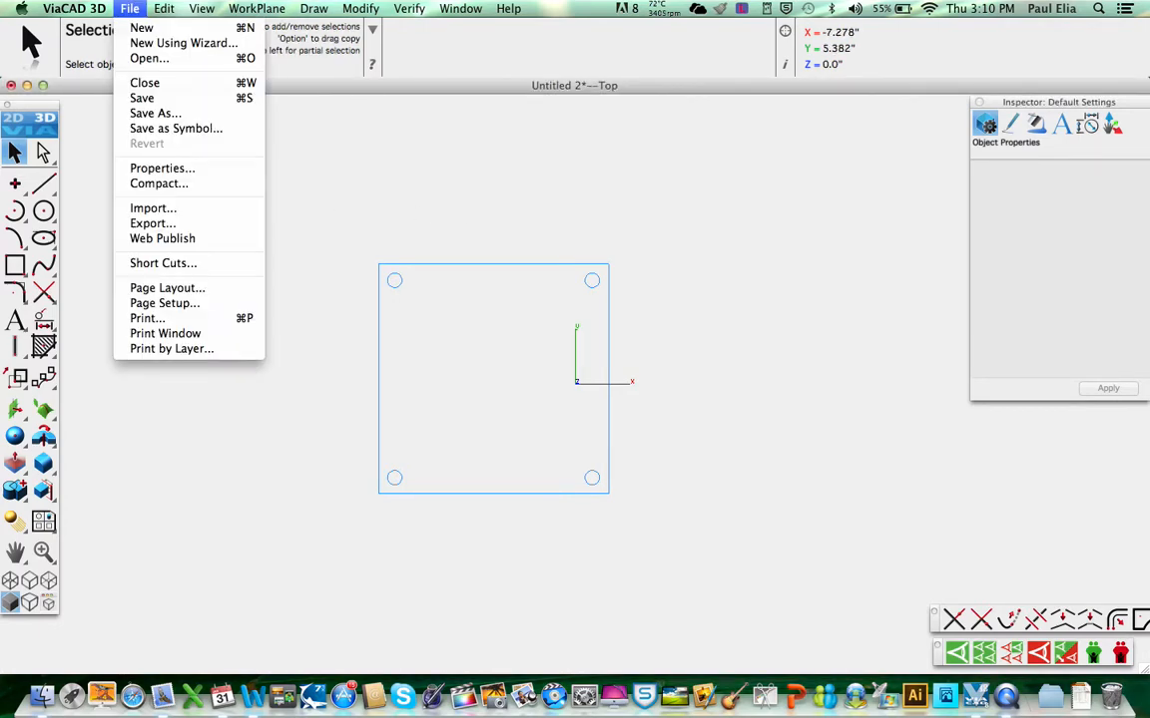
pyautogui.click(181, 232)
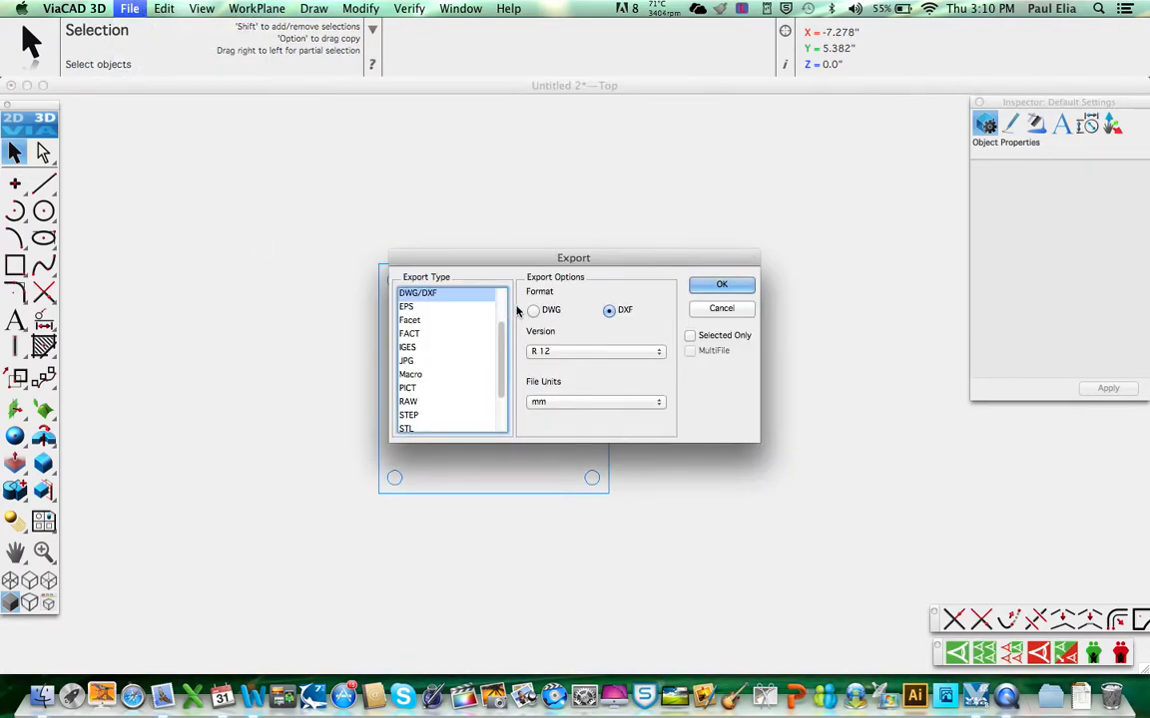
pyautogui.click(535, 311)
pyautogui.click(722, 286)
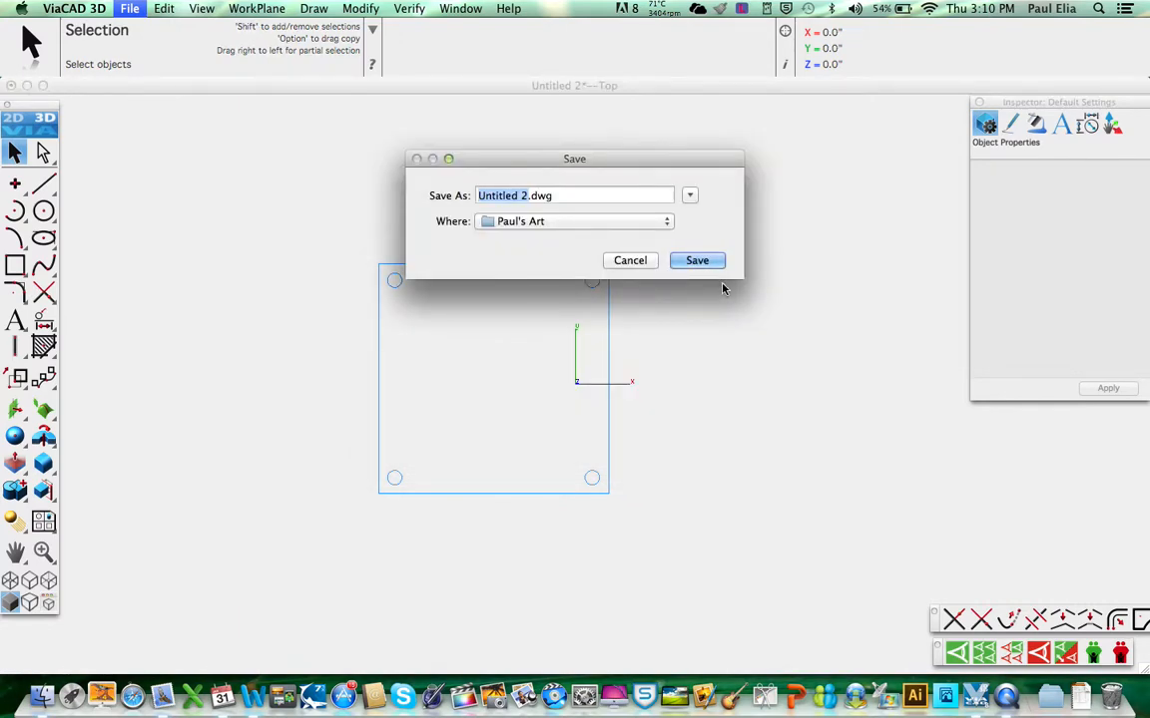
pyautogui.click(633, 262)
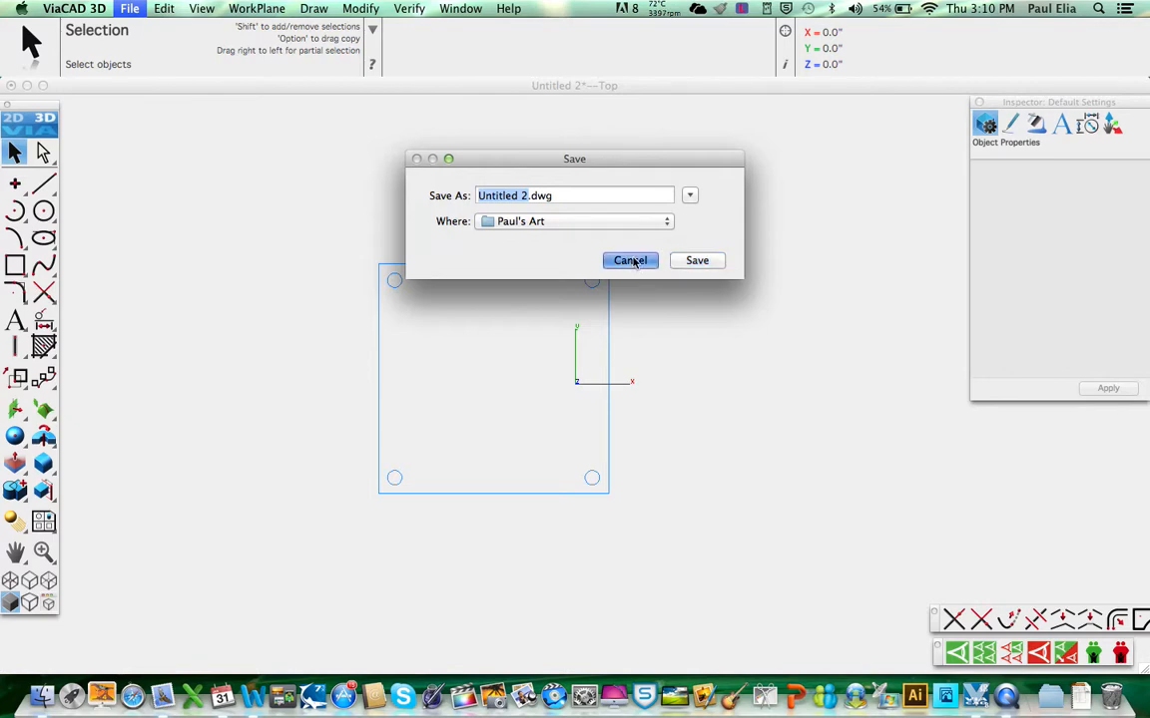